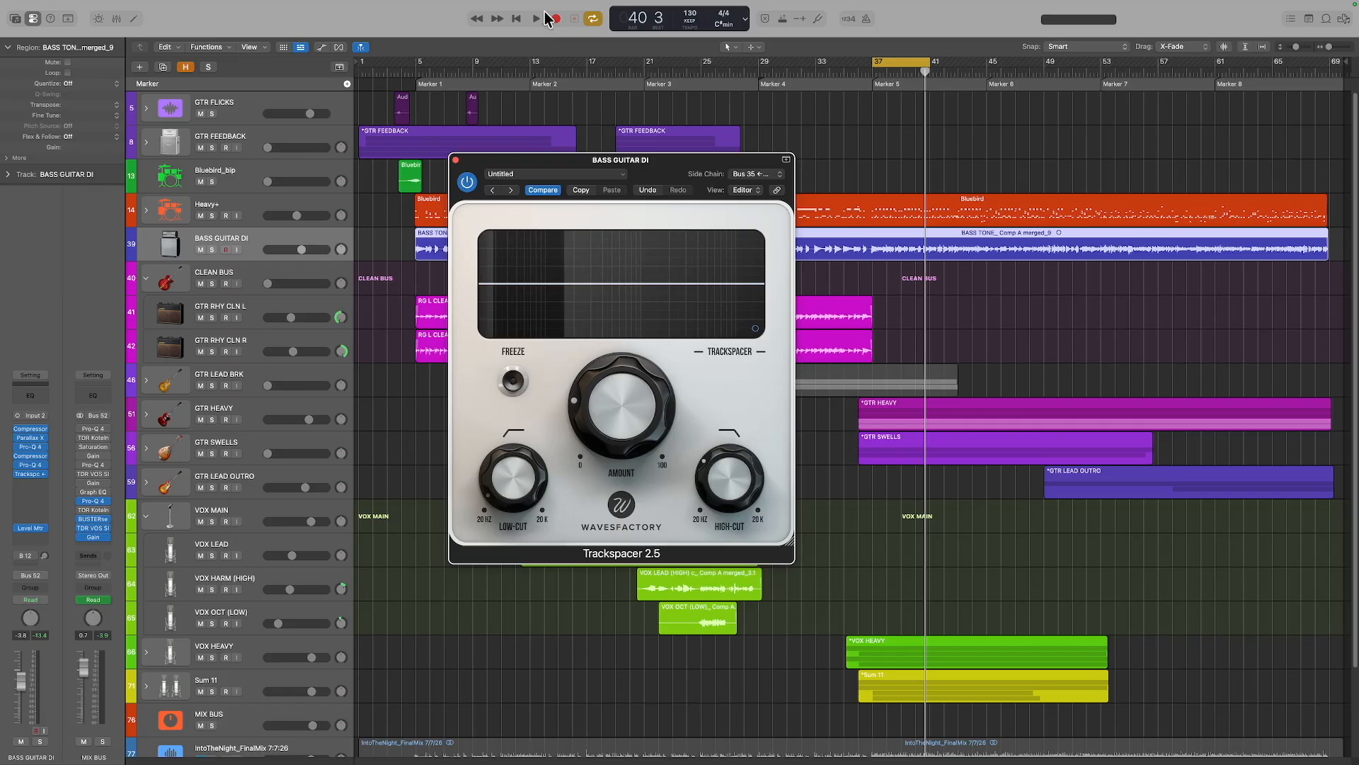
Play the looped section and compare the bass with Trackspacer bypassed and active, trying an amount of about 43% before turning it back down.
left_click(536, 19)
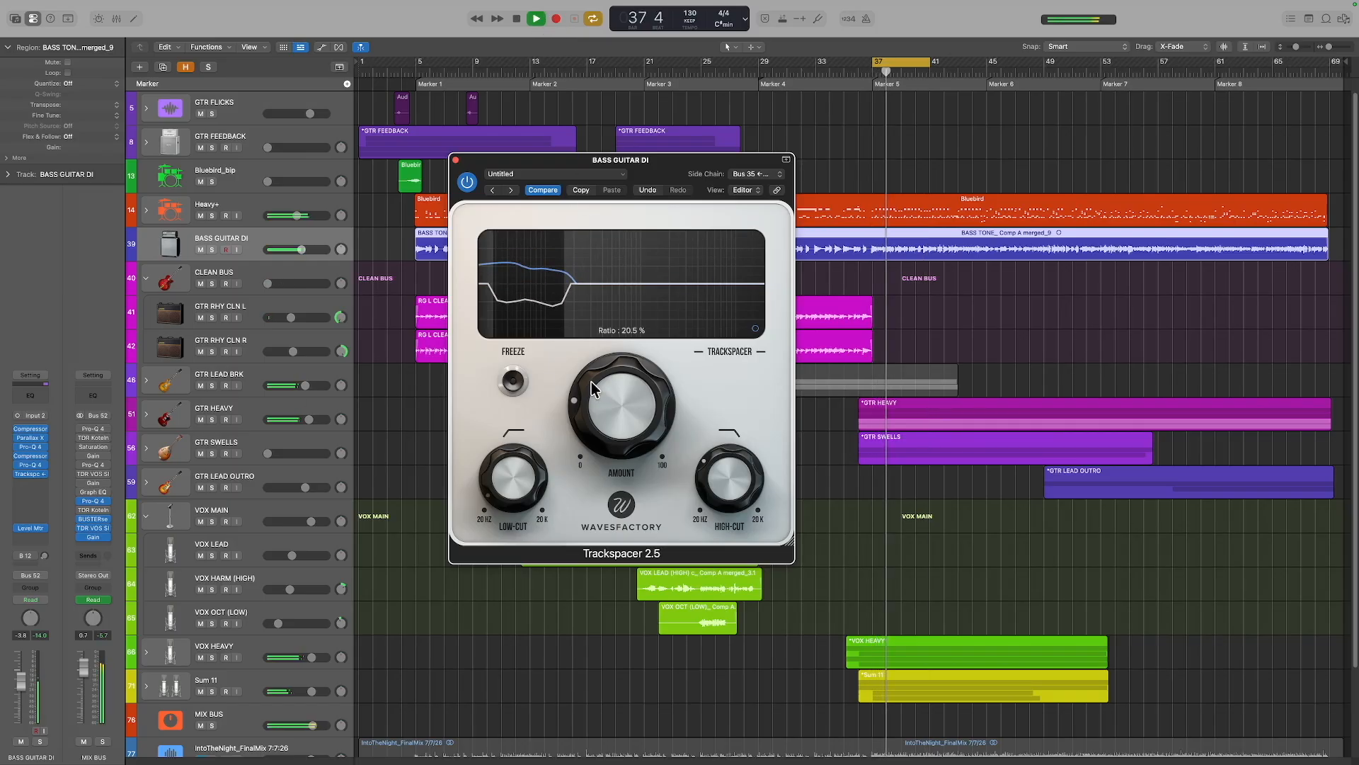
left_click(17, 465)
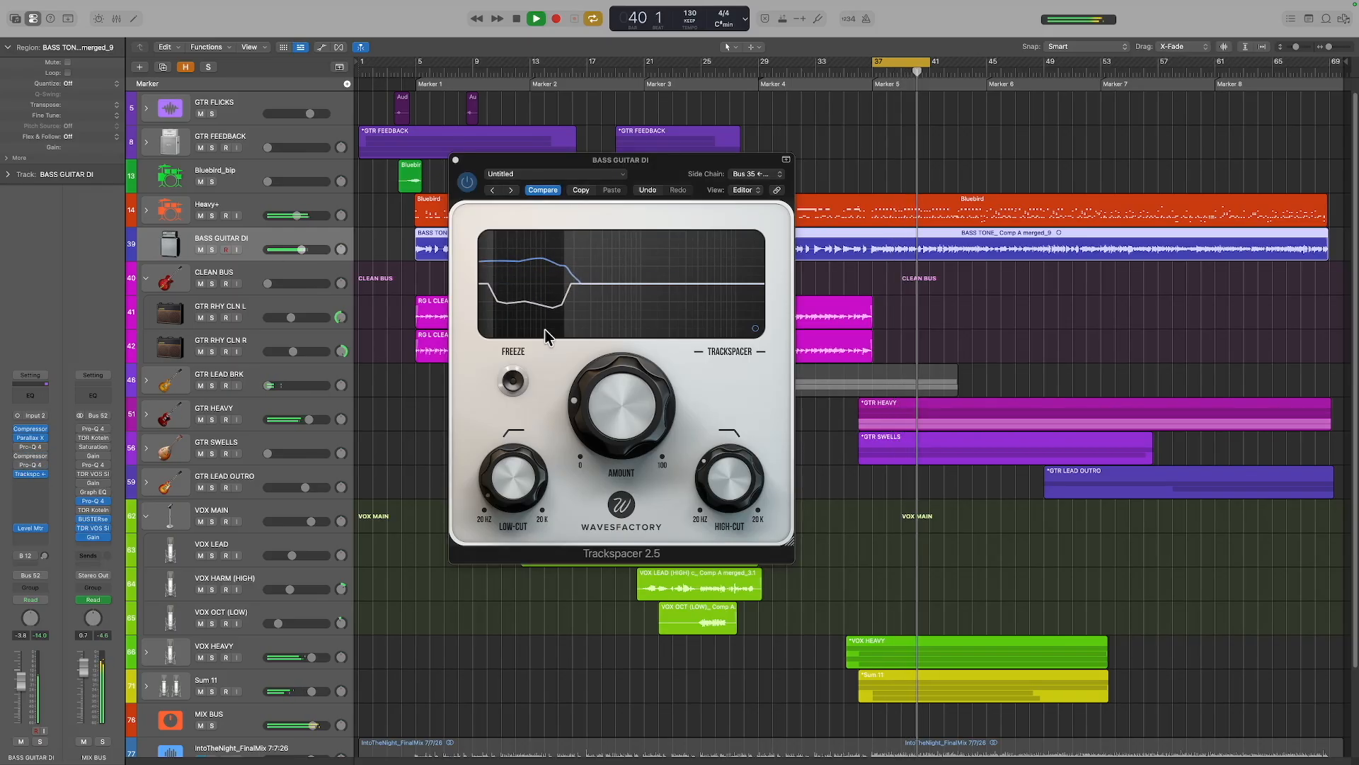
left_click(466, 184)
left_click_drag(630, 417, 593, 367)
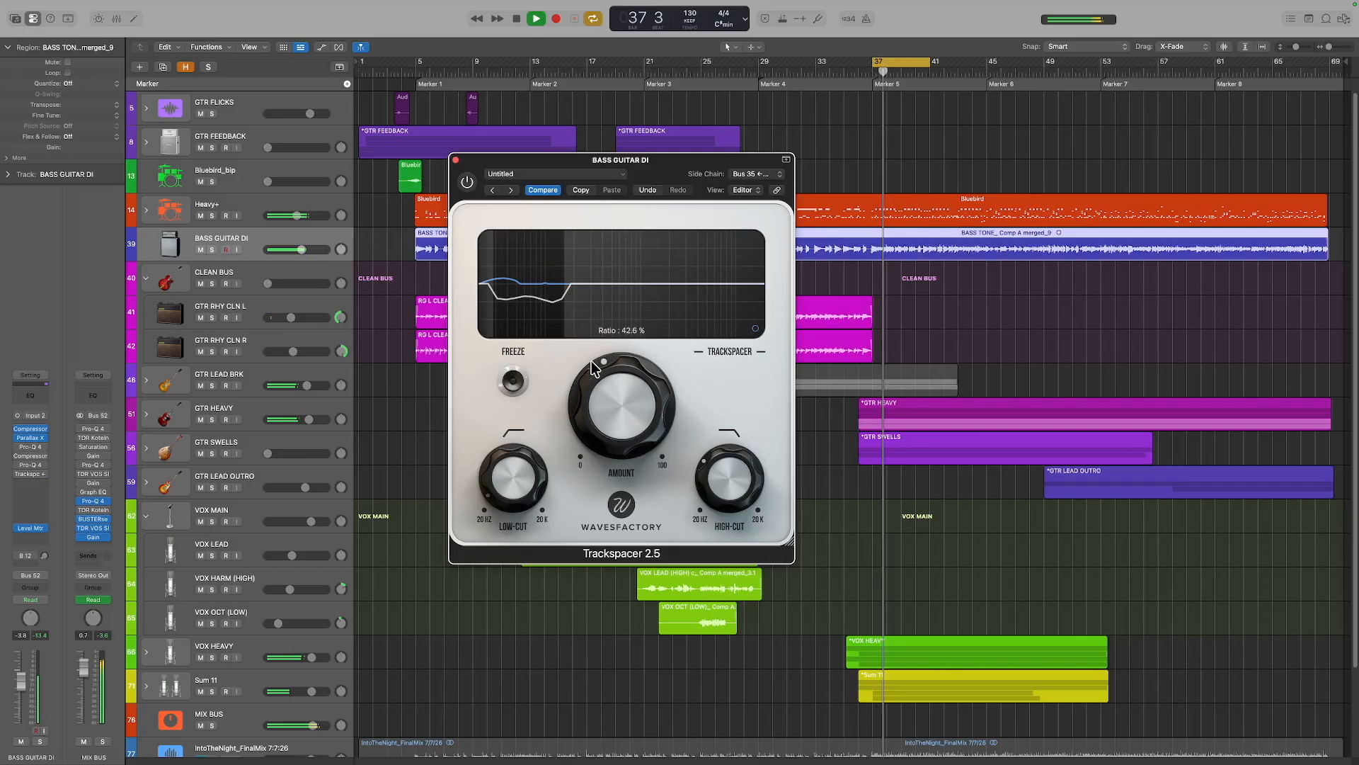
left_click(467, 184)
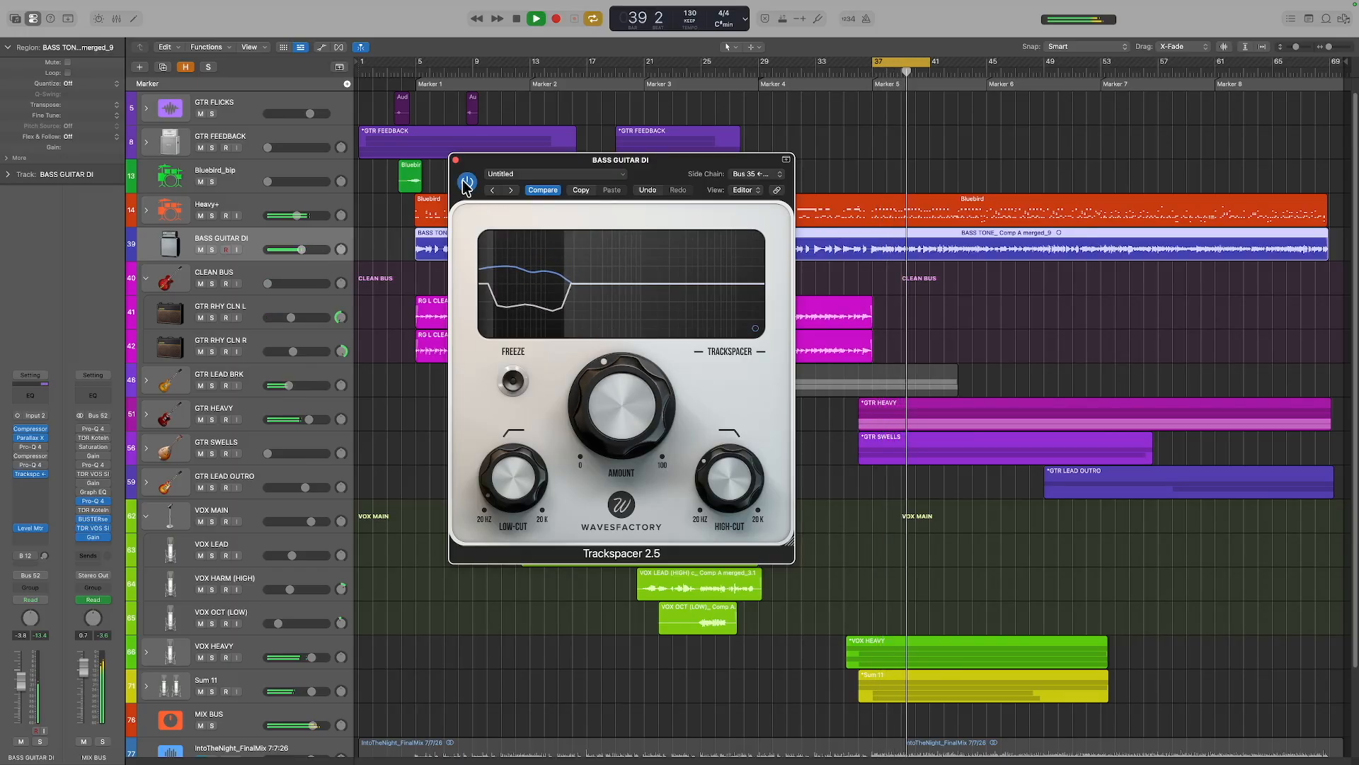
left_click_drag(605, 391, 601, 526)
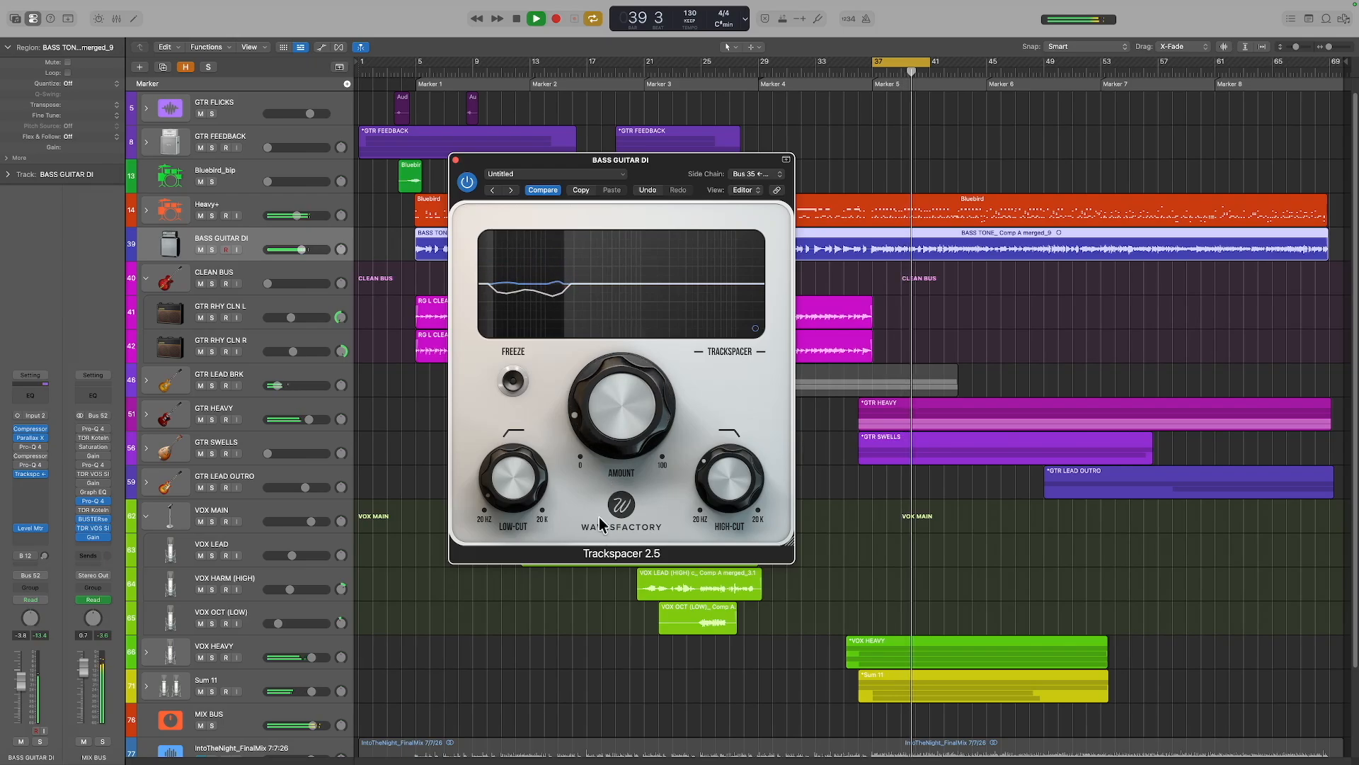
key("space")
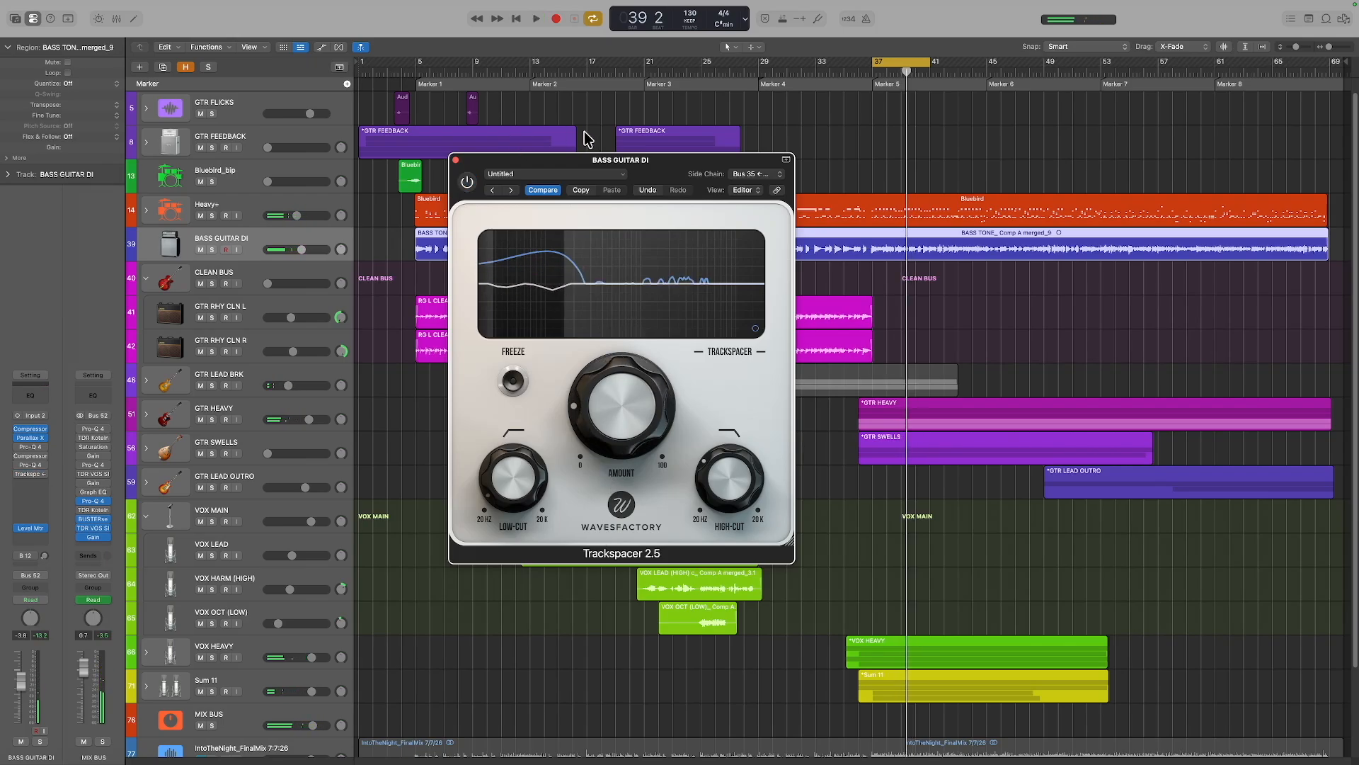
Raise the bass Trackspacer's amount to just past halfway and solo the BASS GUITAR DI track and the Kick track inside the Heavy+ stack.
mouse_move(622, 376)
scroll(620, 391, "up", 5)
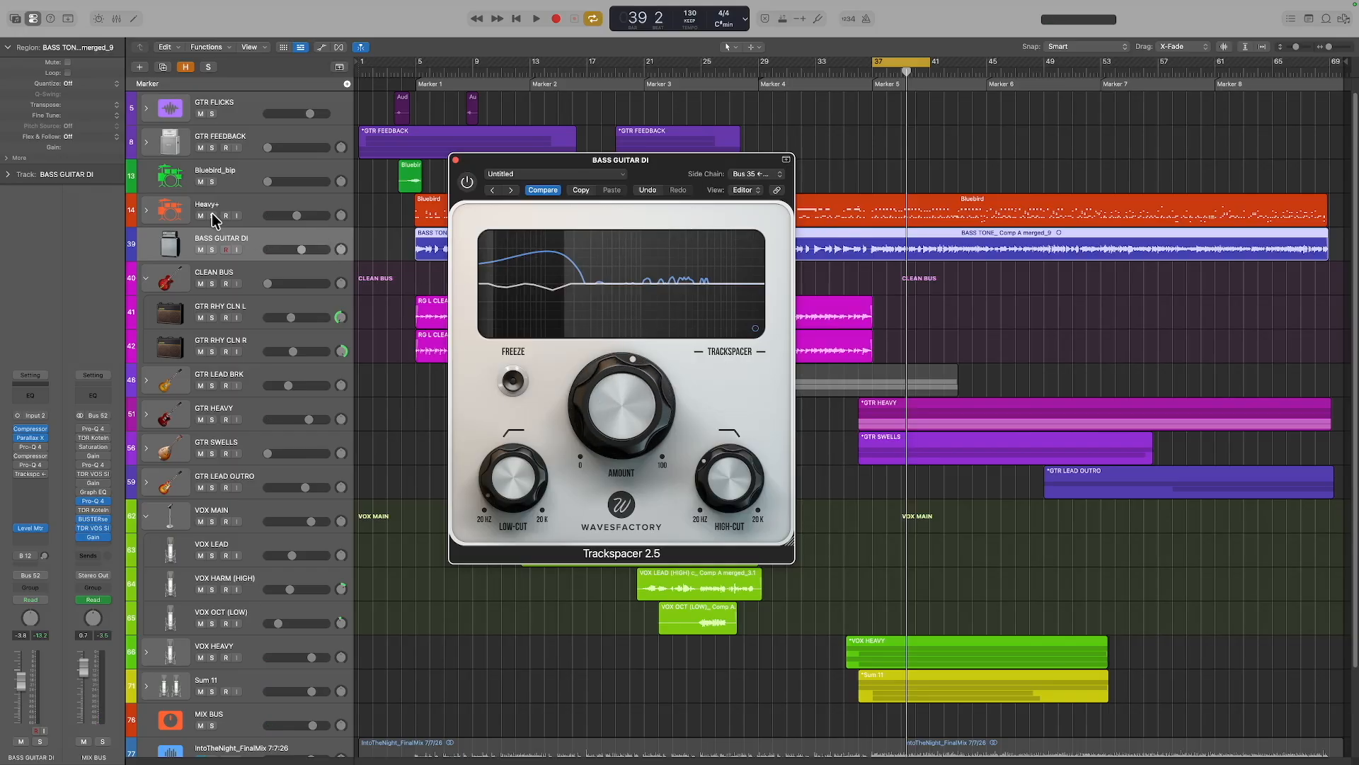
left_click_drag(212, 216, 213, 249)
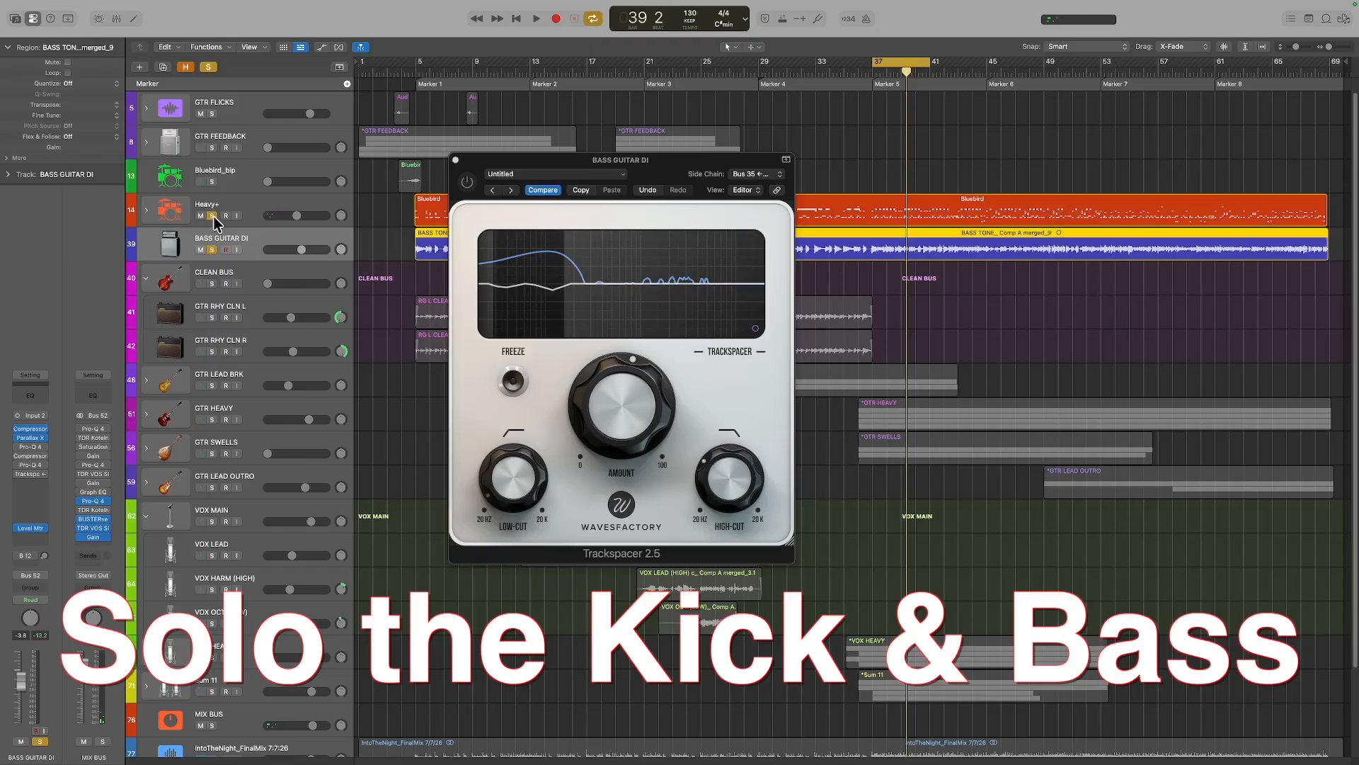
left_click(213, 216)
left_click(147, 216)
scroll(251, 398, "down", 3)
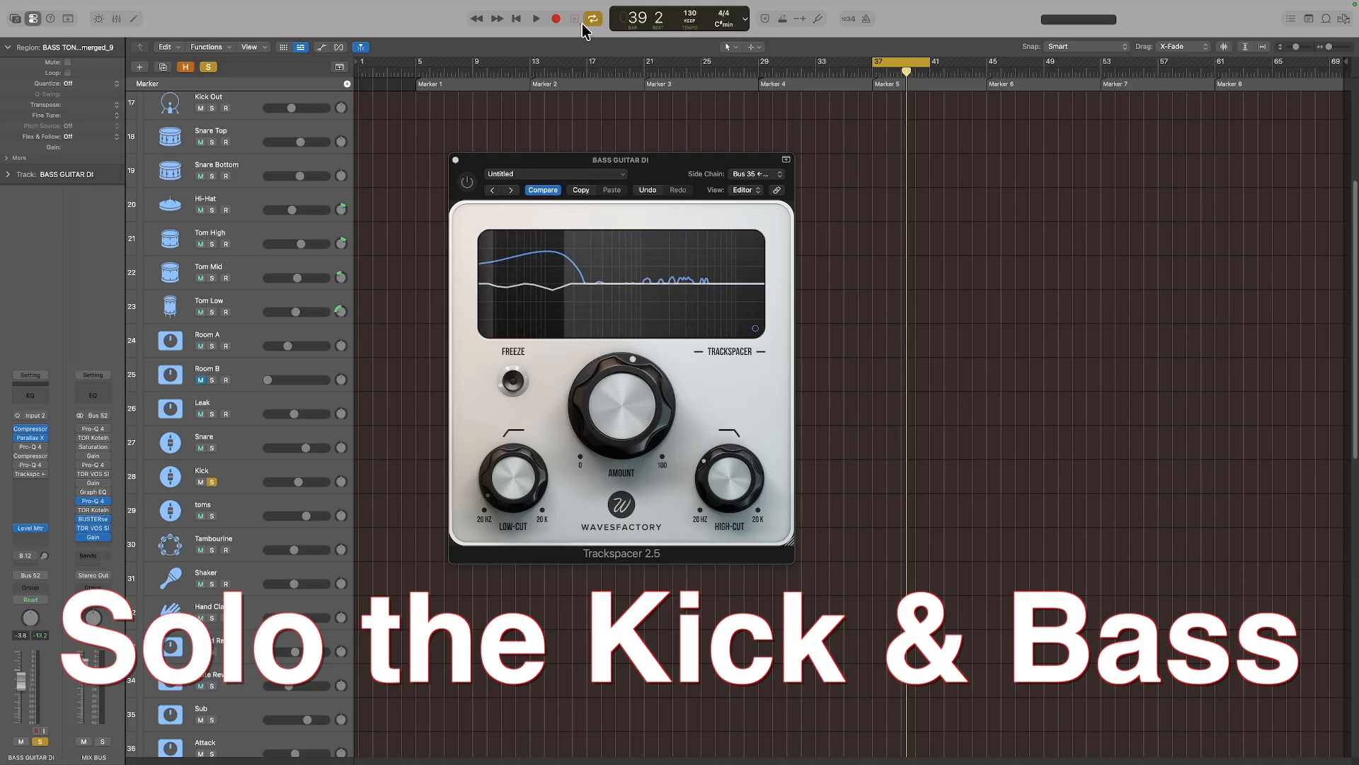
Play the soloed kick and bass with Trackspacer enabled, pushing its amount well up and bringing it back down before stopping.
left_click(537, 23)
left_click_drag(622, 407, 654, 316)
left_click(467, 182)
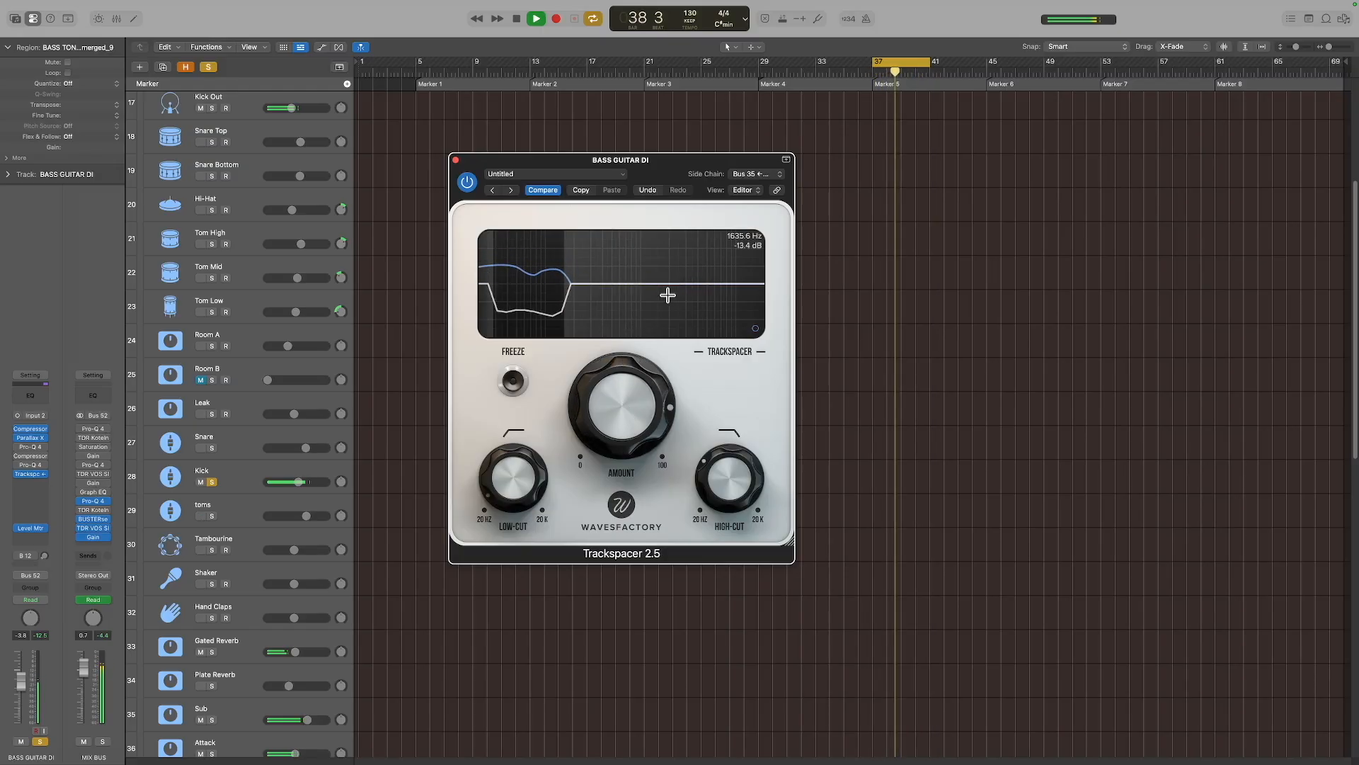
left_click_drag(623, 398, 626, 476)
left_click(518, 21)
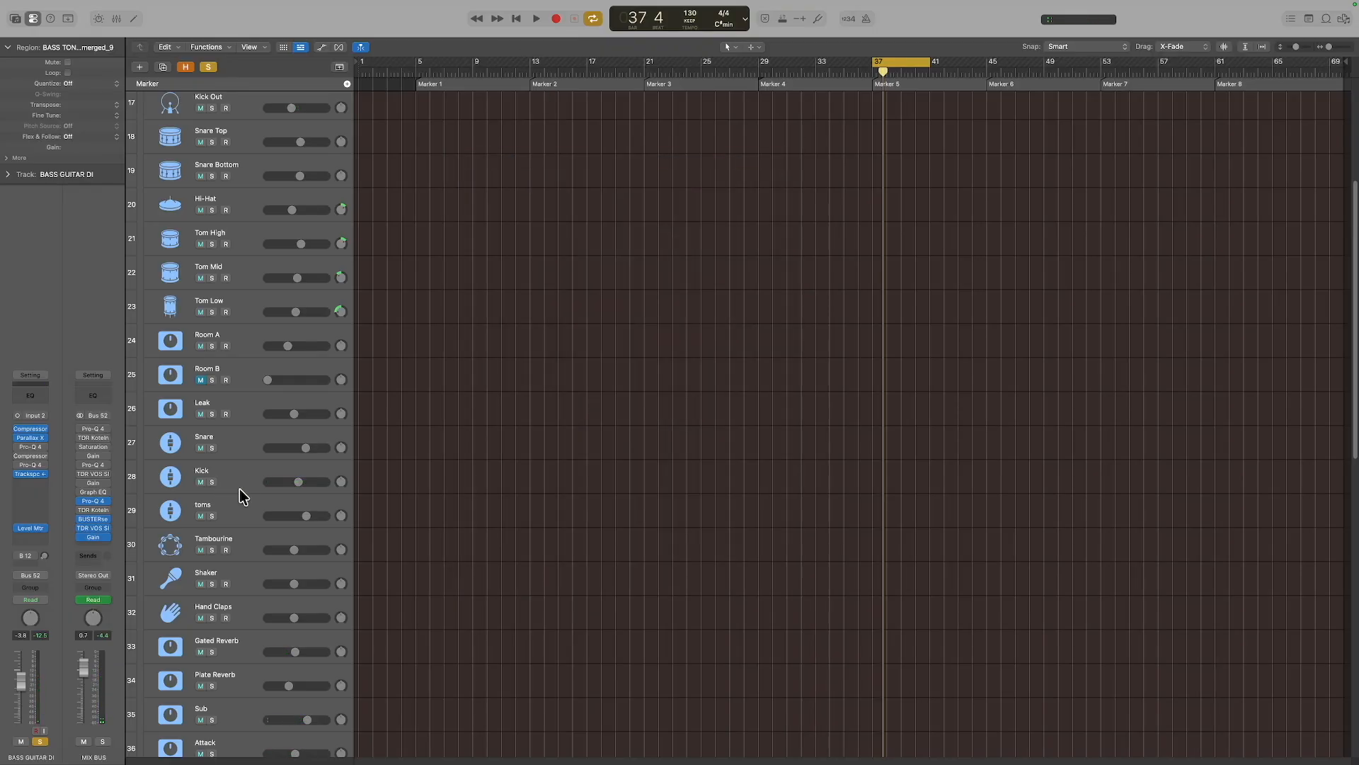
Clear the solo on the BASS GUITAR DI track.
scroll(241, 493, "down", 4)
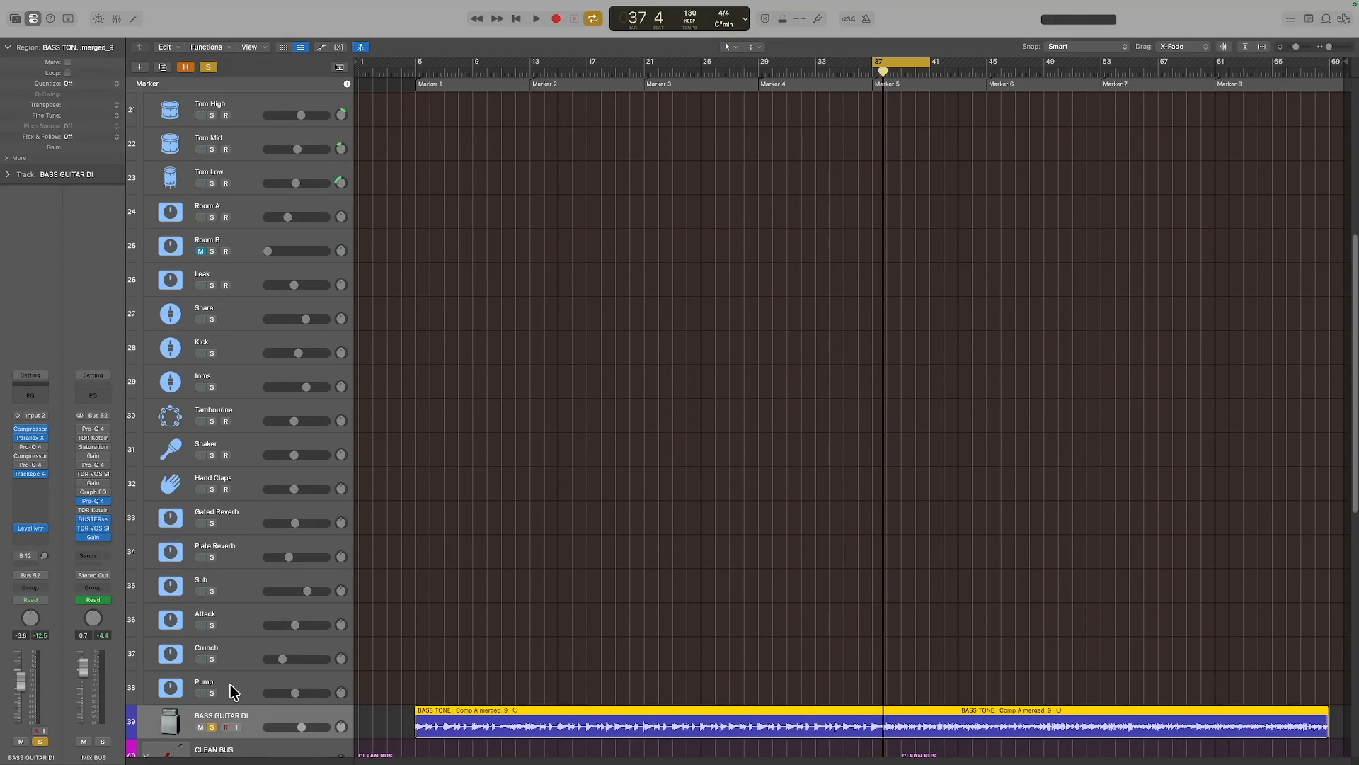
left_click(212, 728)
scroll(267, 595, "down", 8)
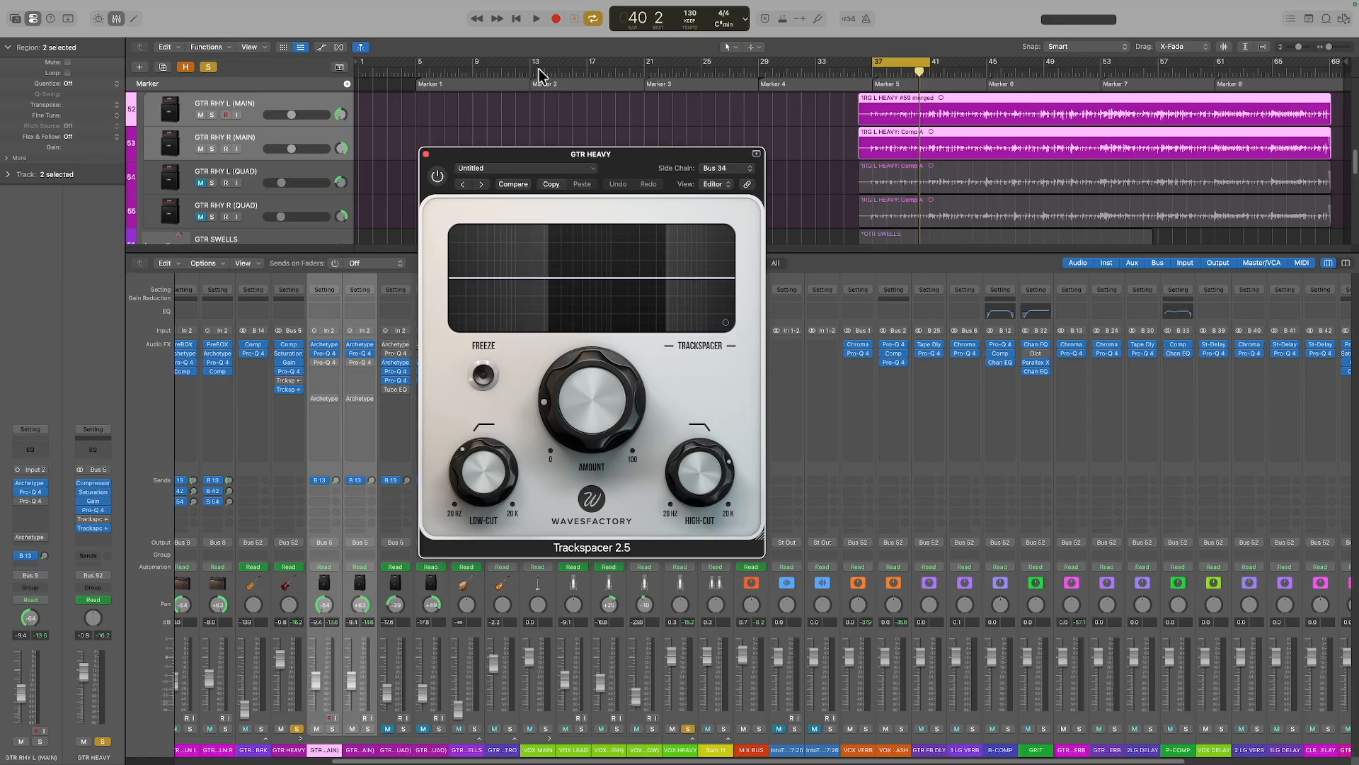
Set the amount of the GTR HEAVY Trackspacer to 27.5% during playback and compare it active and bypassed, leaving it enabled.
left_click(537, 19)
left_click_drag(572, 407, 572, 390)
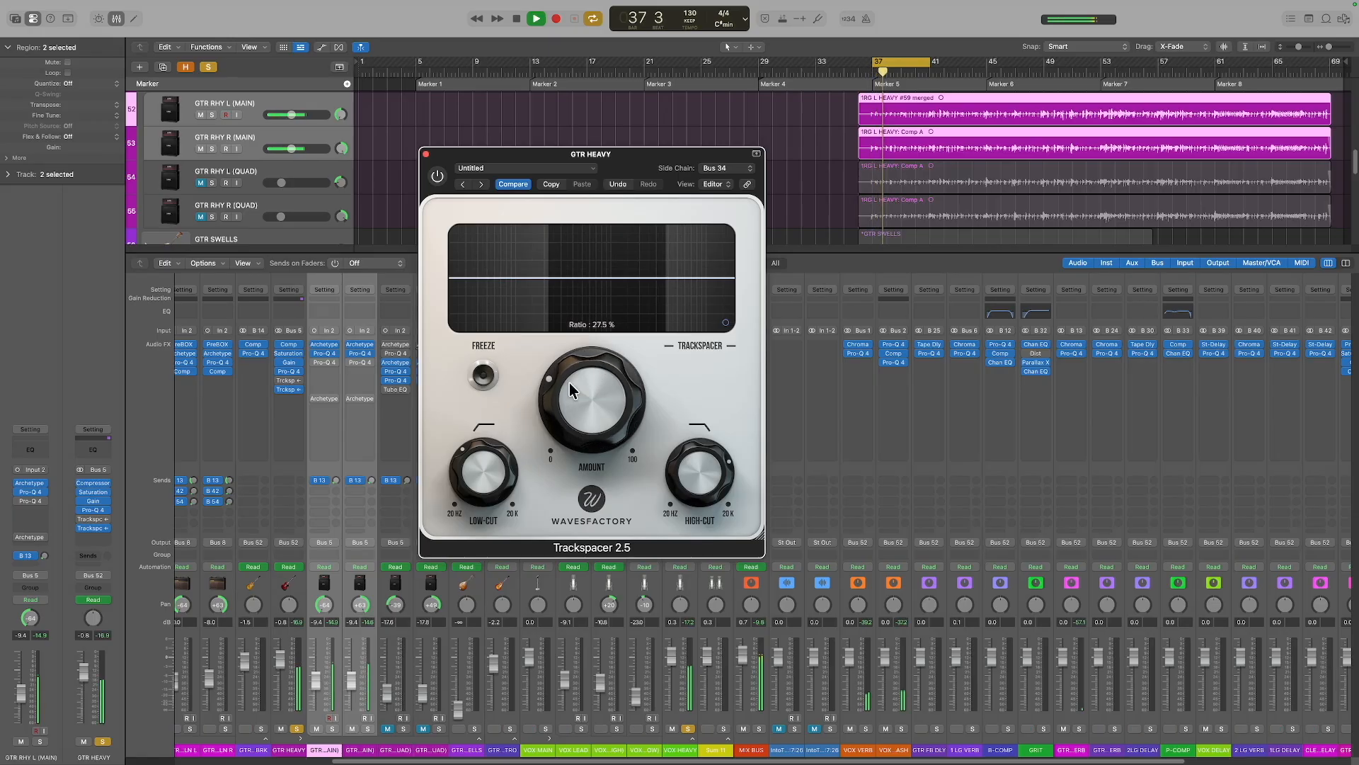
left_click(438, 177)
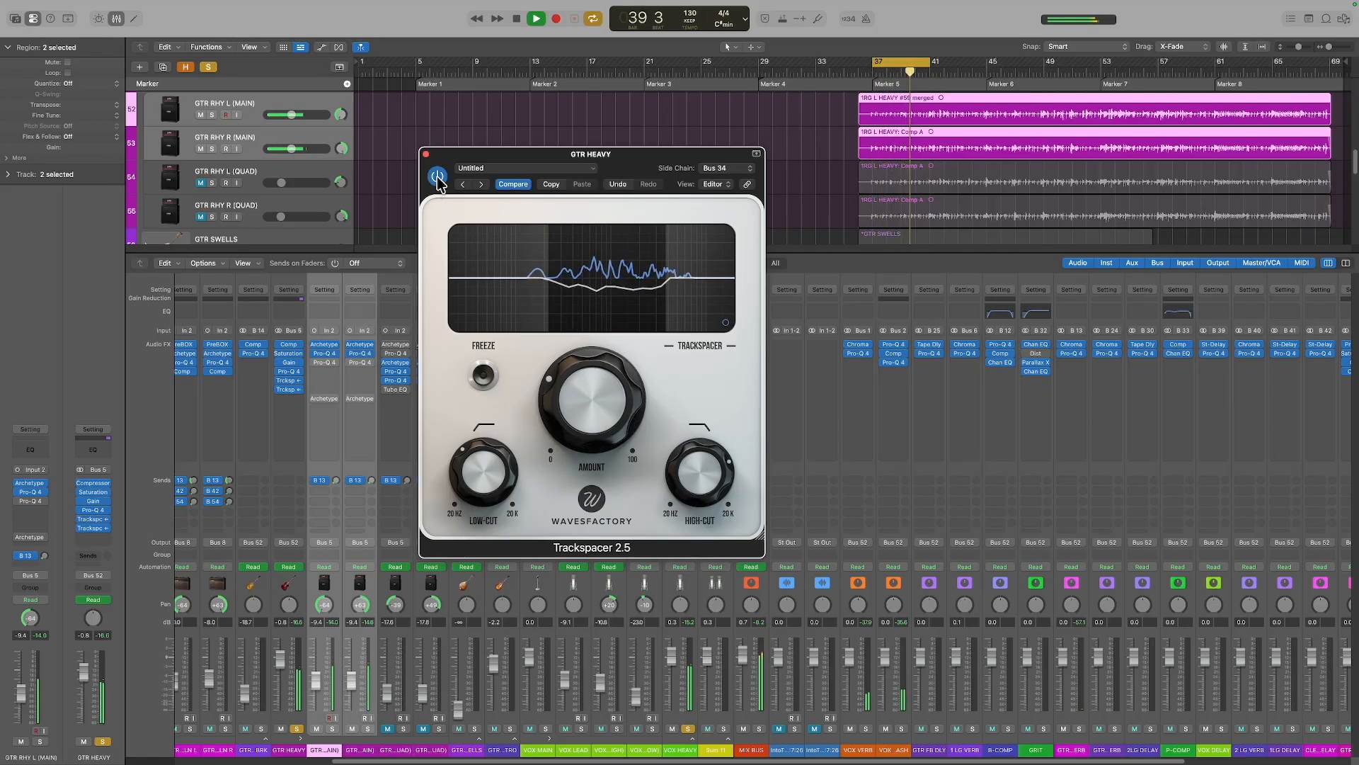
left_click(438, 178)
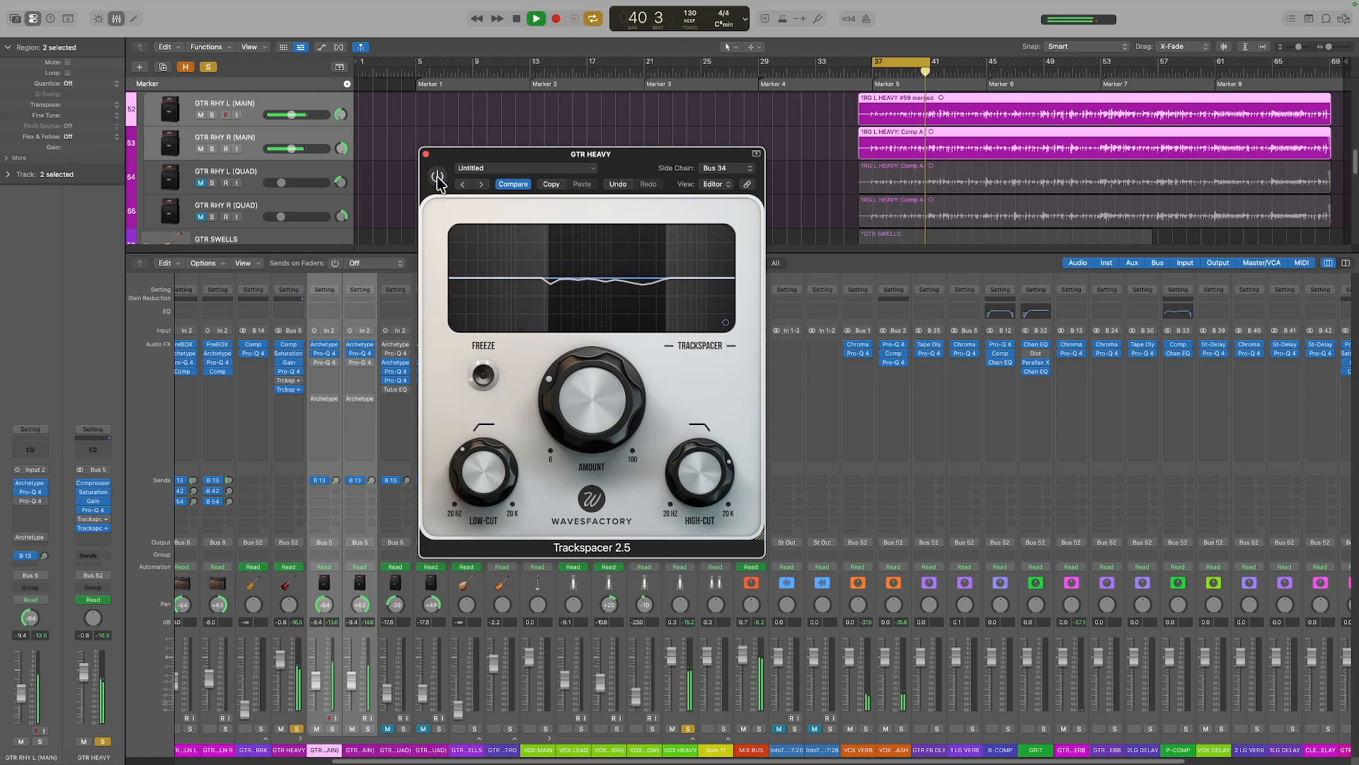
left_click(438, 178)
Try an amount of about 50% or more on the GTR HEAVY Trackspacer, settle on about 20%, stop playback and close the plug-in.
left_click_drag(583, 415, 608, 350)
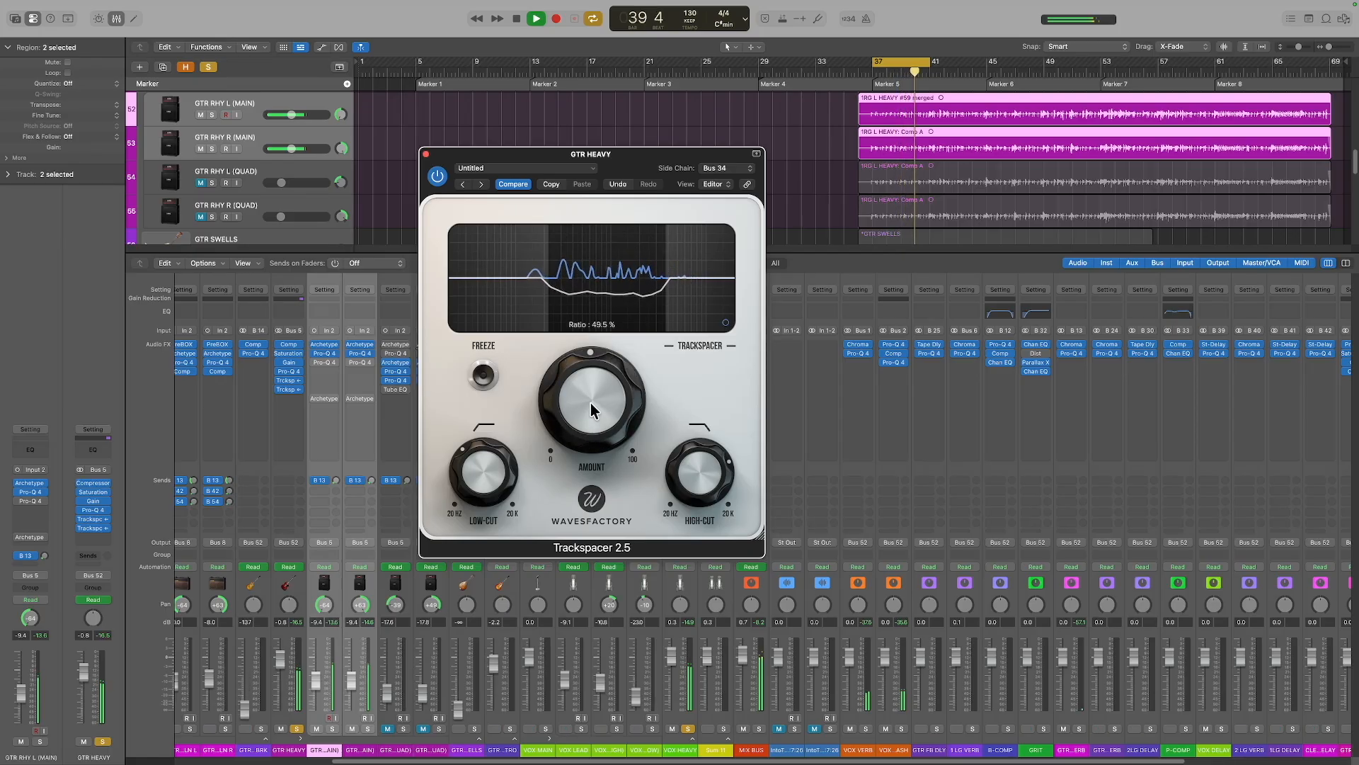
left_click_drag(594, 410, 586, 491)
left_click_drag(594, 430, 593, 405)
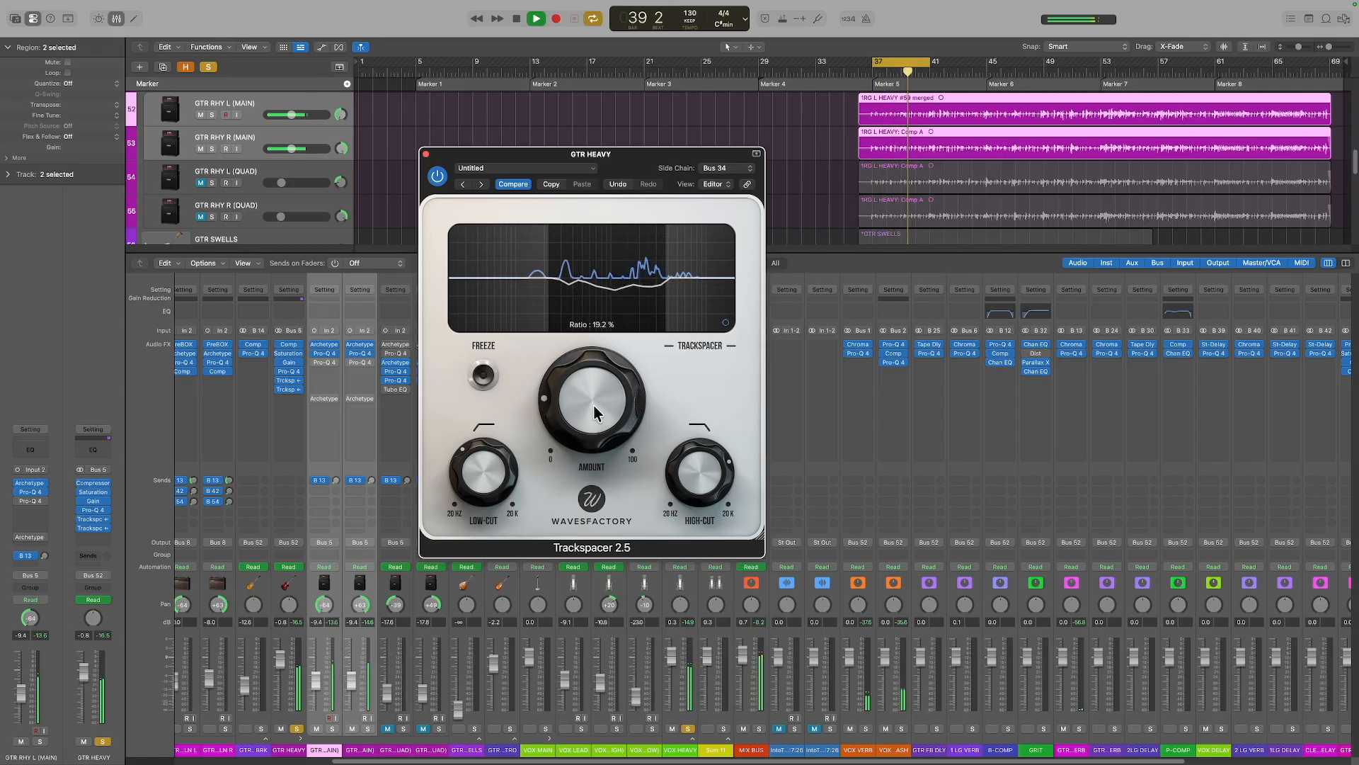
left_click(518, 20)
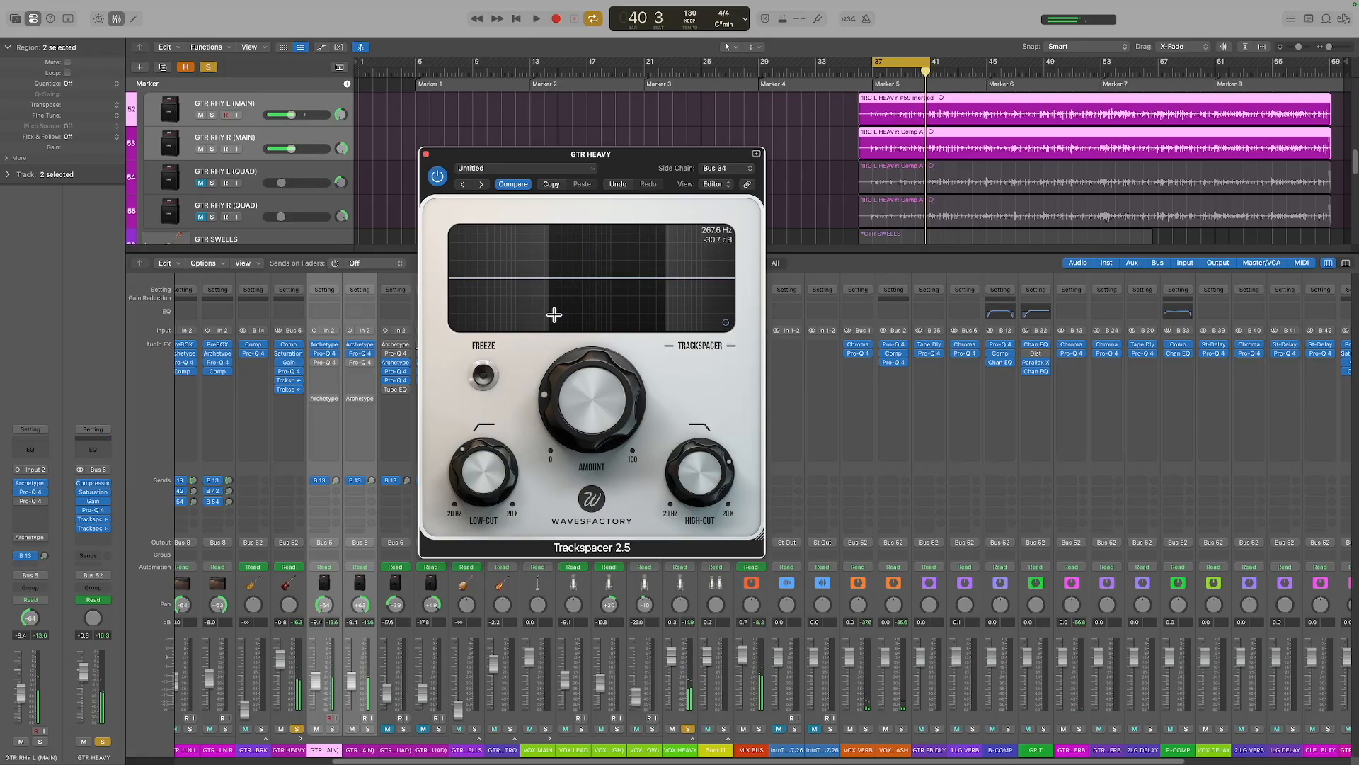
key("Return")
left_click(428, 152)
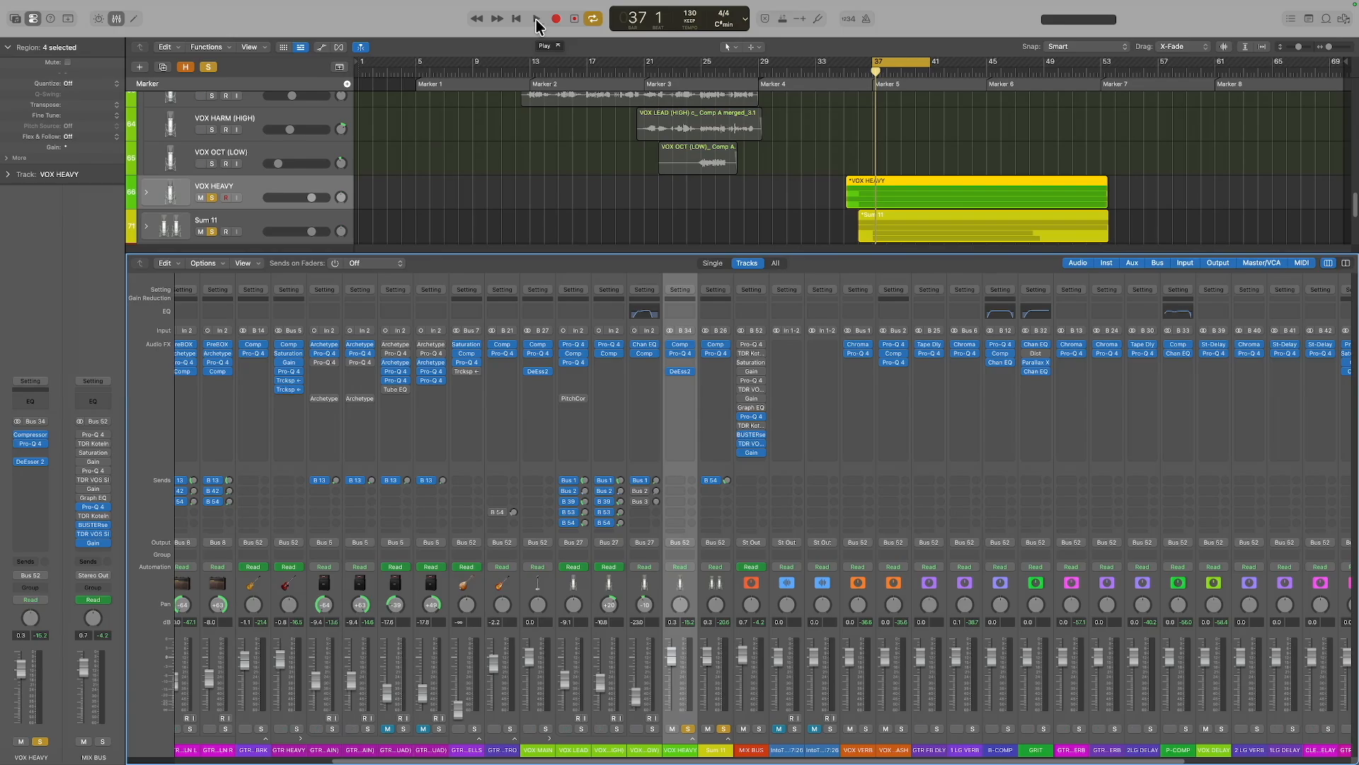
Listen to the soloed VOX HEAVY and Sum 11 tracks over the looped section from bar 37.
left_click(536, 20)
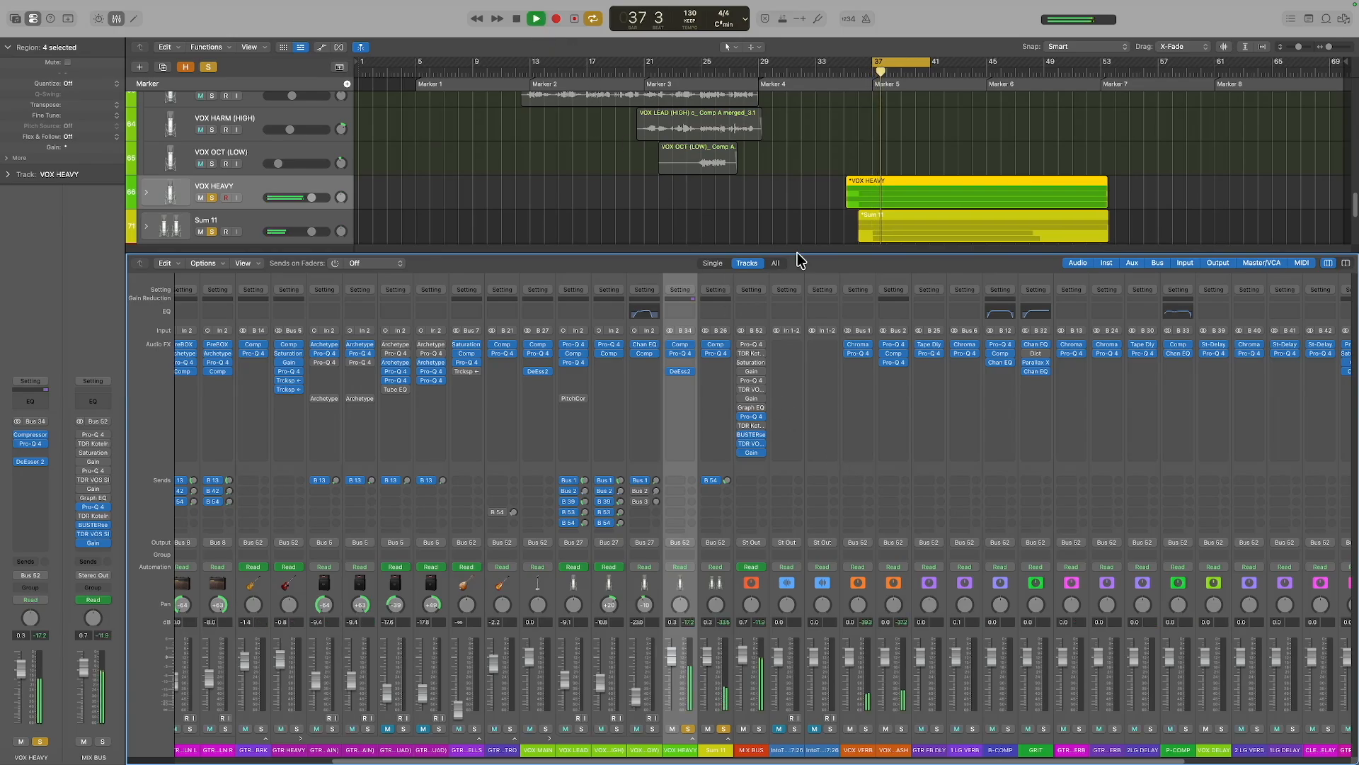
left_click_drag(929, 64, 905, 66)
key("space")
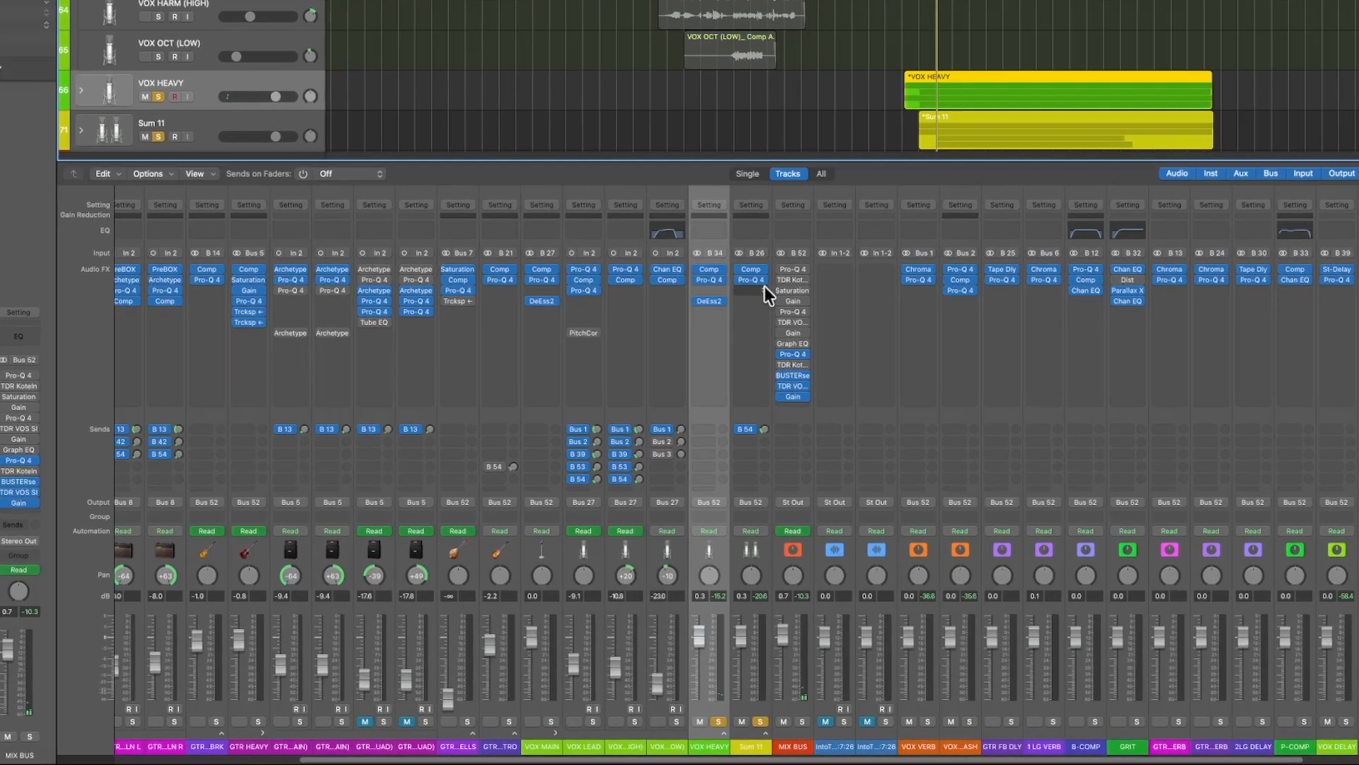
Insert a stereo Wavesfactory Trackspacer 2.5 in the empty effect slot below Pro-Q 4 on the Sum 11 channel.
left_click(724, 361)
mouse_move(829, 585)
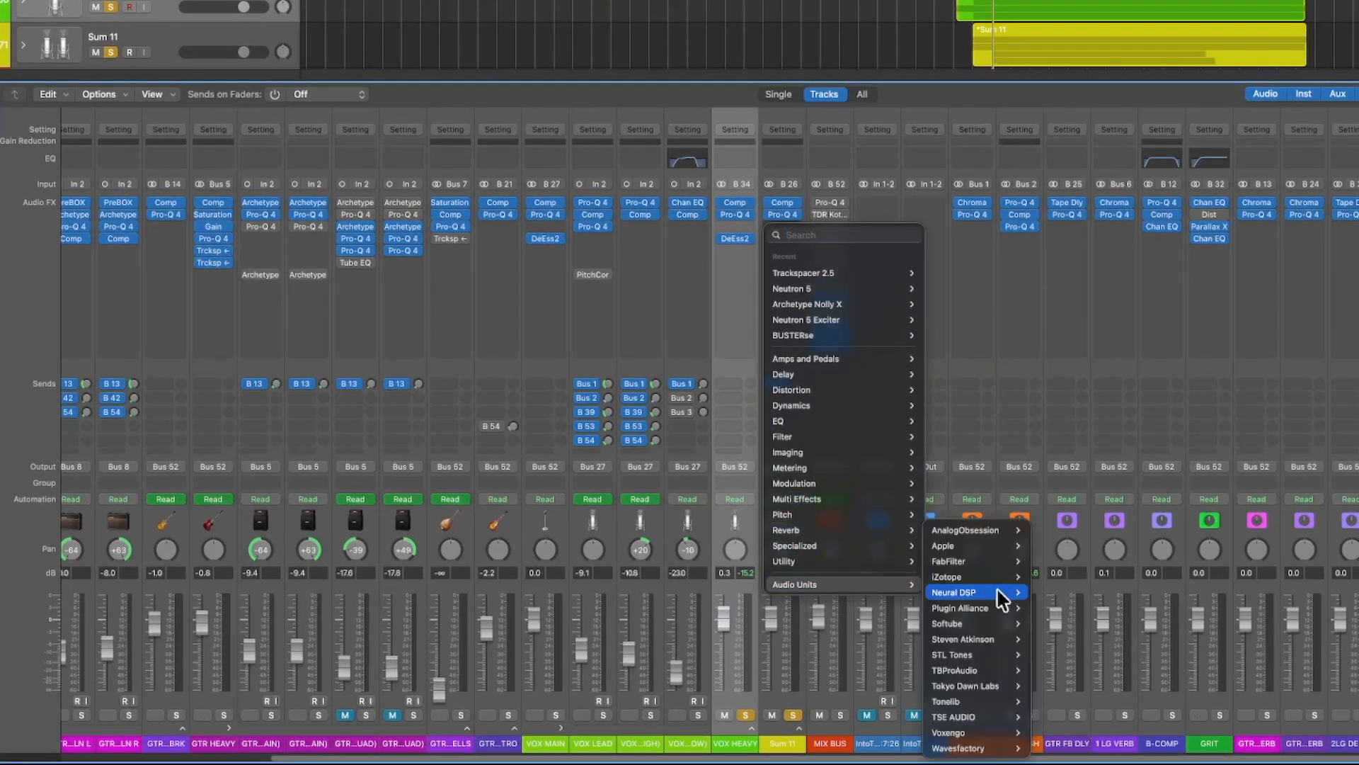
mouse_move(980, 748)
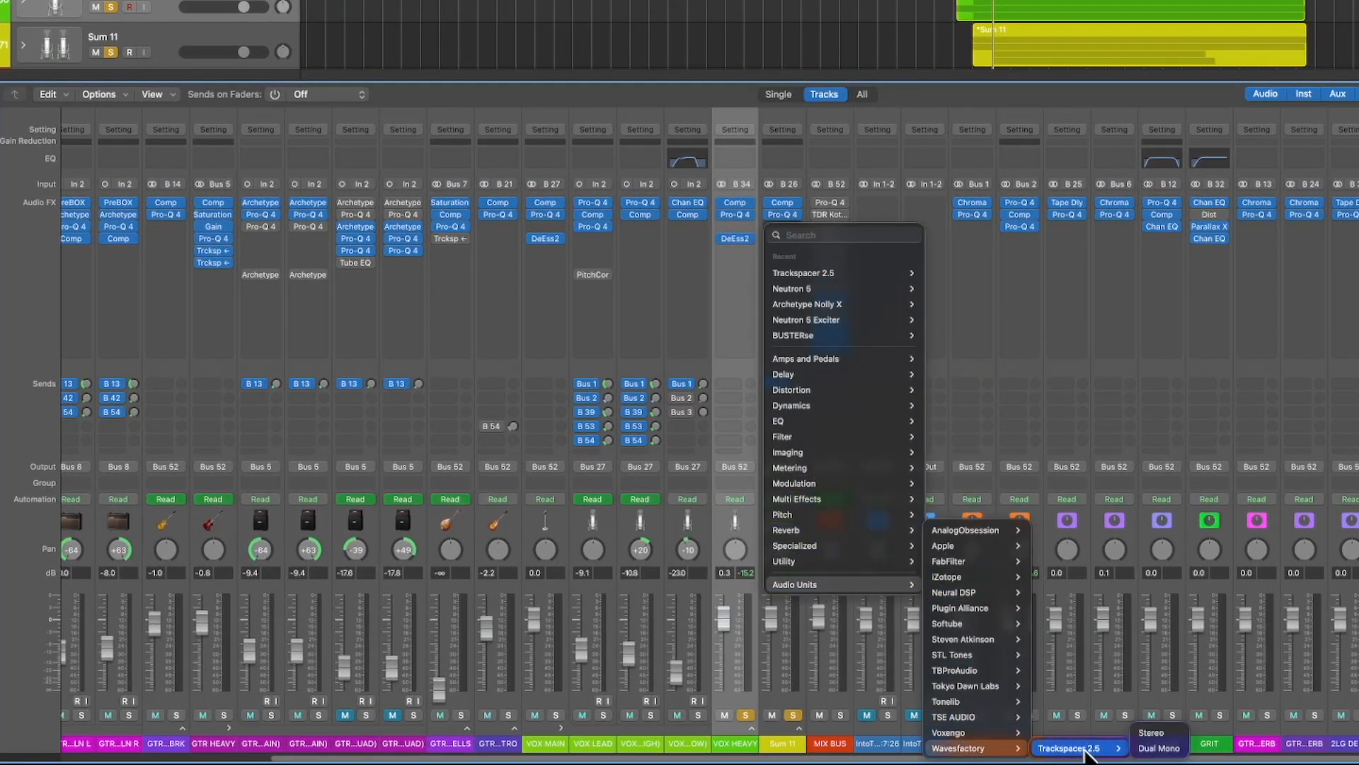
left_click(1164, 729)
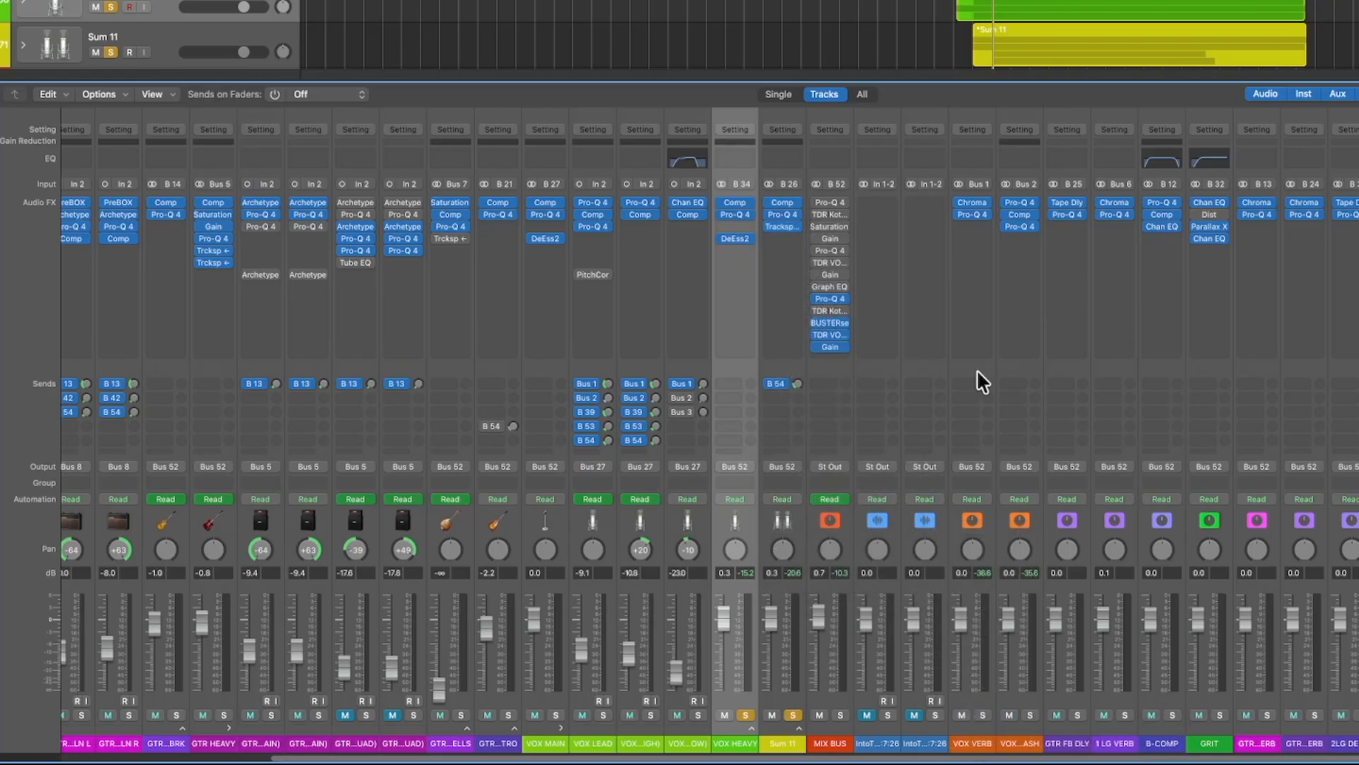
left_click_drag(704, 6, 524, 7)
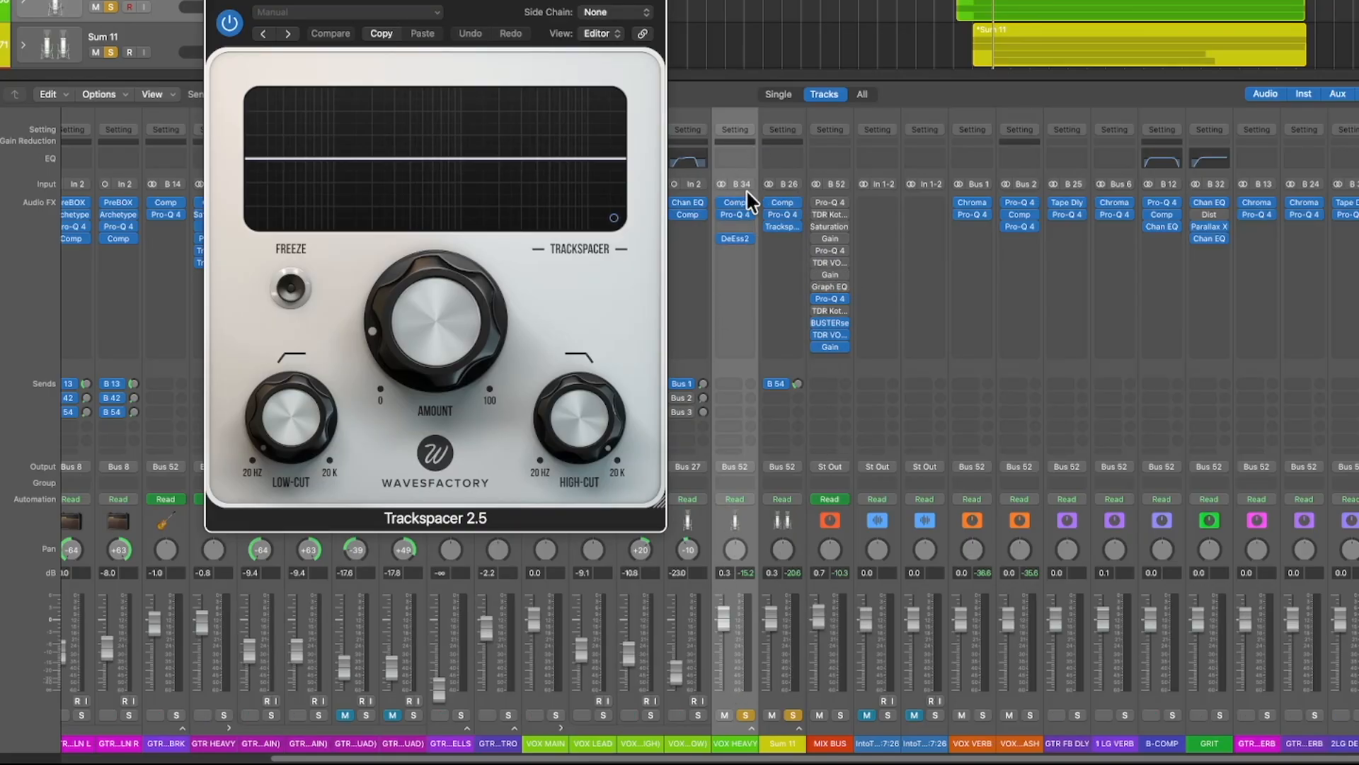
Set the new Trackspacer's side chain to Bus 34, which carries the heavy vocals.
left_click(643, 16)
mouse_move(647, 90)
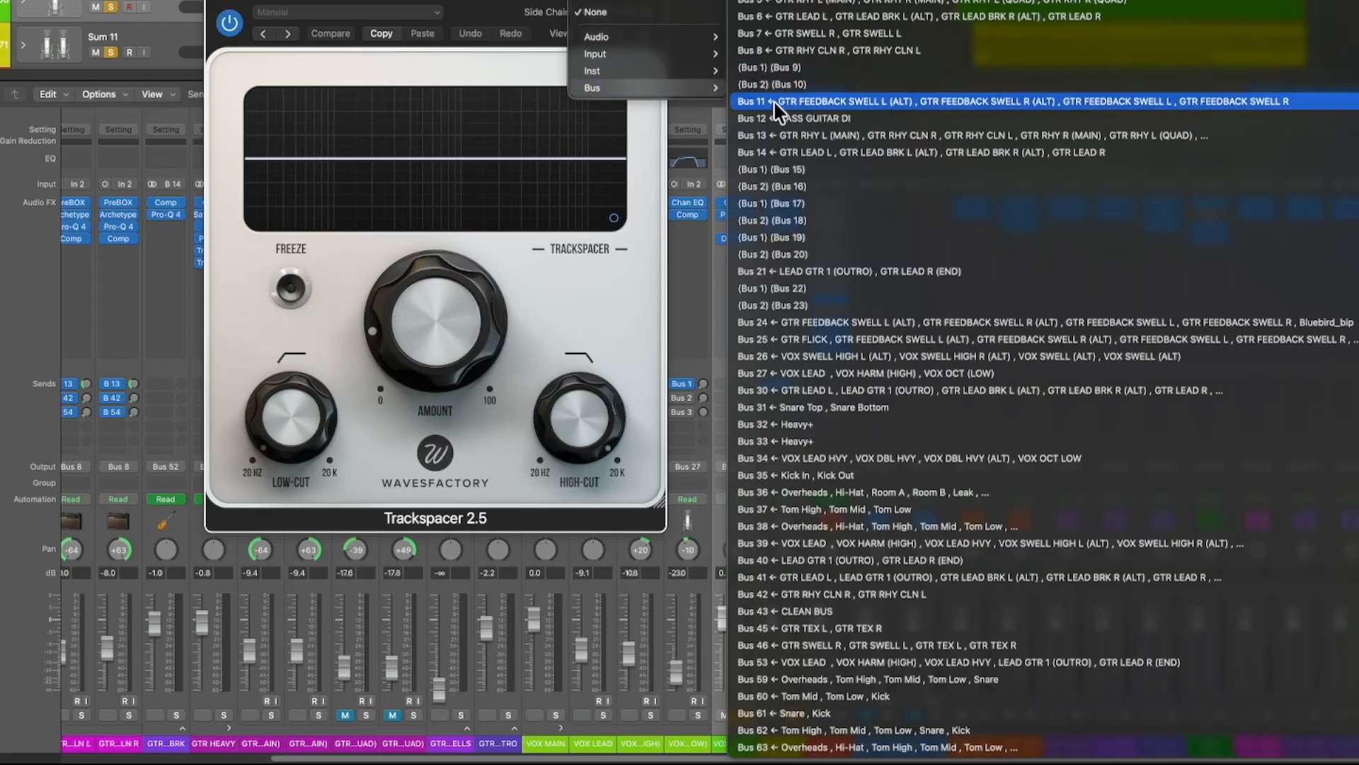
left_click(831, 459)
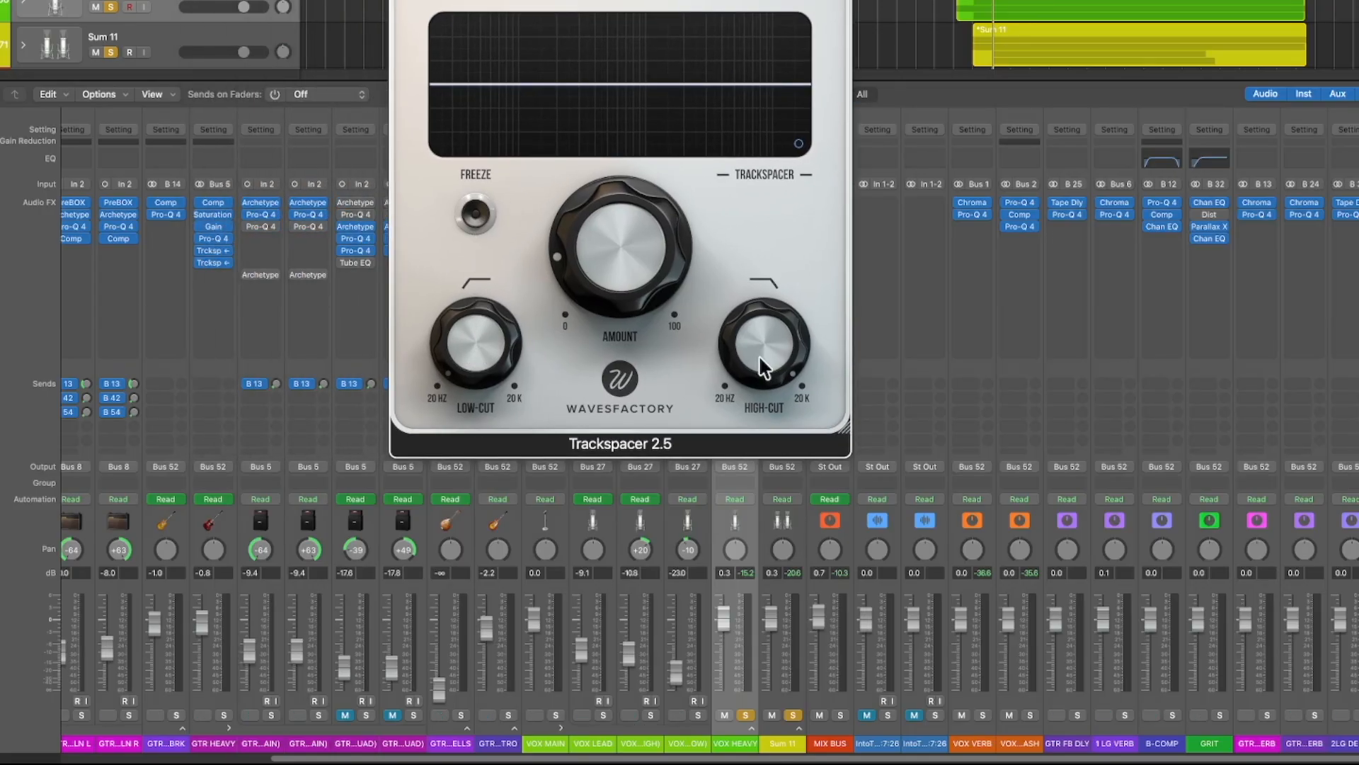
Raise the low-cut and lower the high-cut of the Sum 11 Trackspacer to limit its processing to the midrange.
left_click_drag(753, 369, 794, 327)
mouse_move(466, 360)
left_mouse_down()
mouse_move(439, 318)
mouse_move(464, 333)
left_mouse_up()
mouse_move(762, 337)
left_mouse_down()
mouse_move(764, 320)
mouse_move(760, 342)
left_mouse_up()
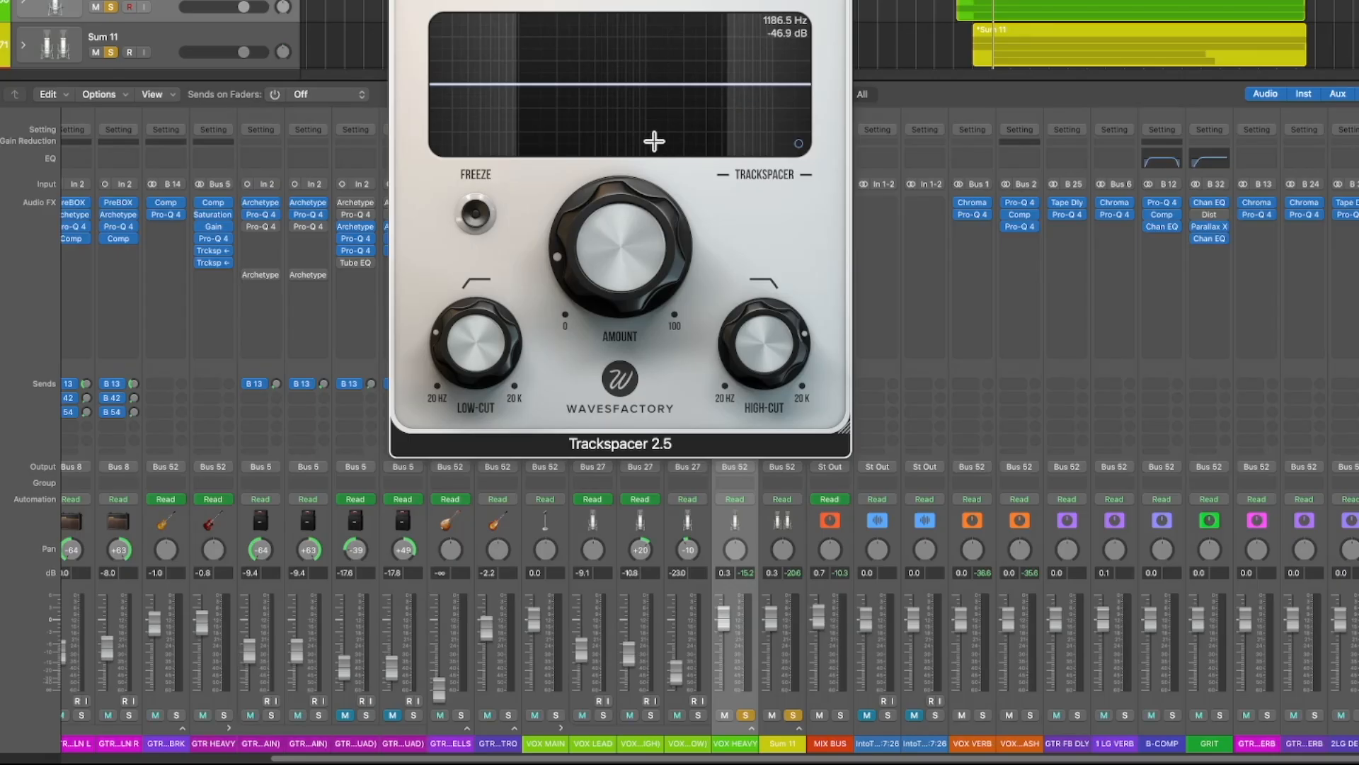
Show Trackspacer's advanced settings and raise its amount close to the maximum.
mouse_move(572, 272)
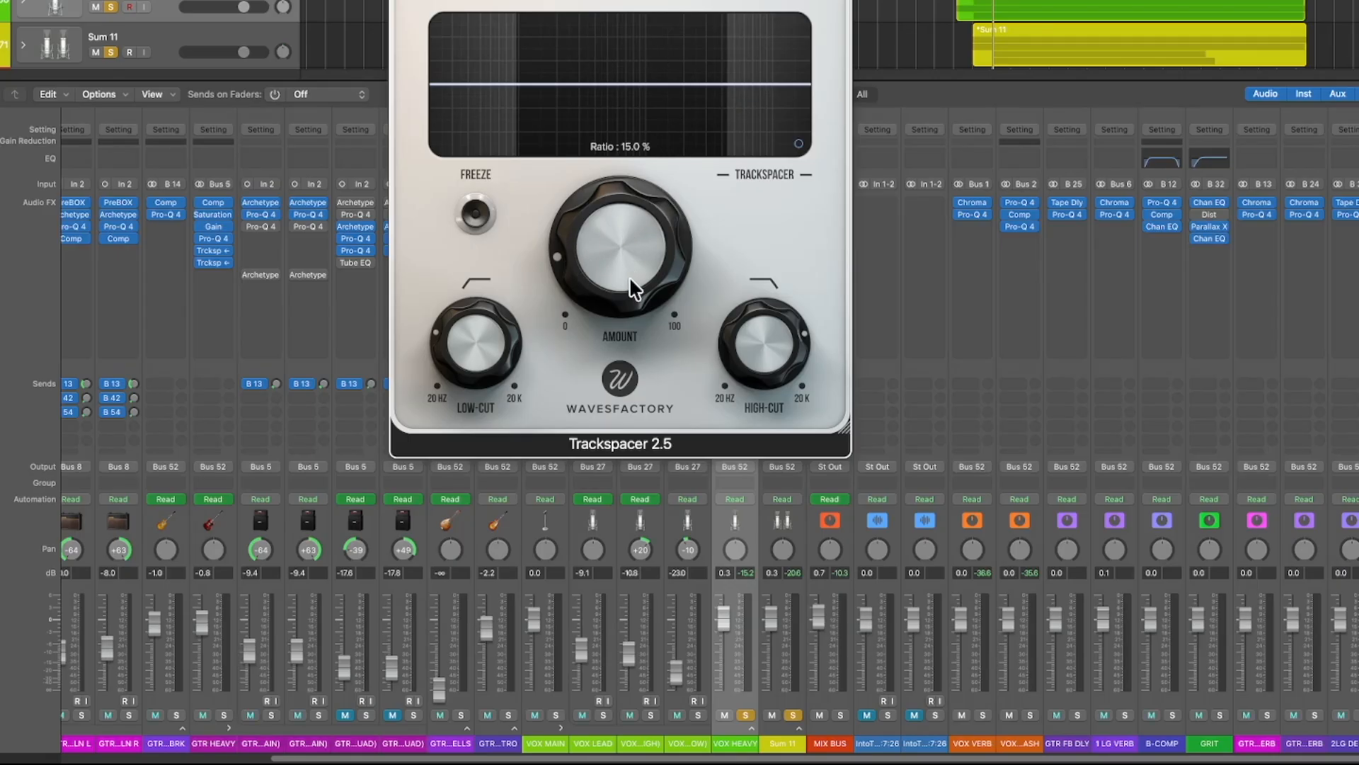
left_click(798, 144)
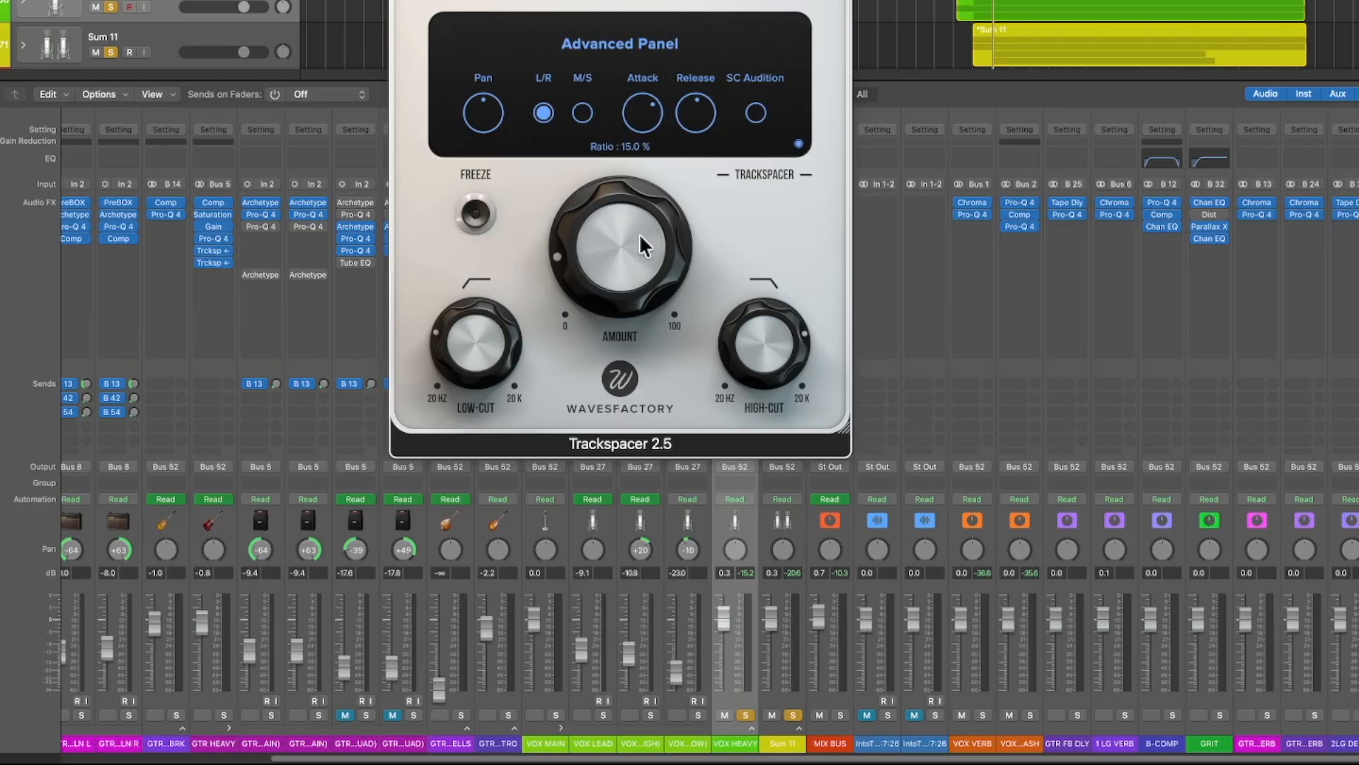
left_click_drag(632, 282, 654, 172)
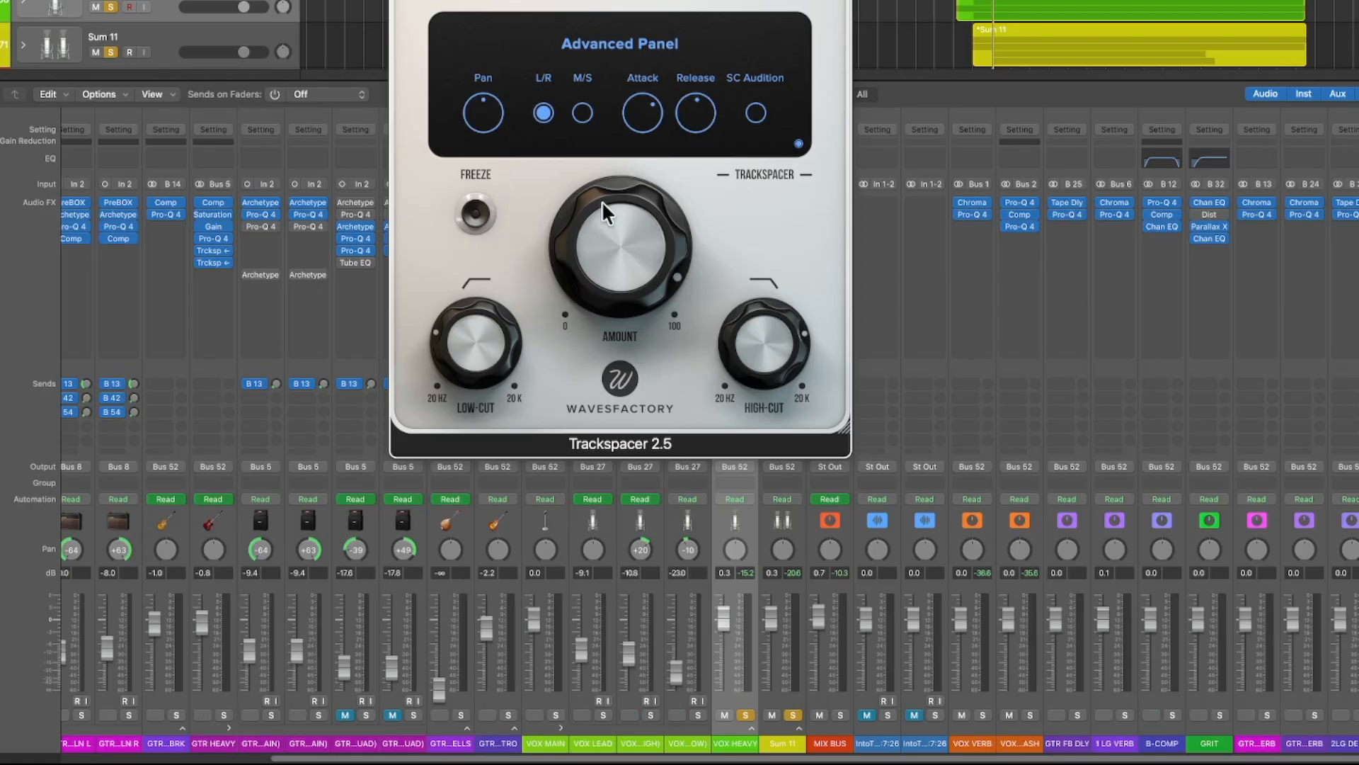
left_click_drag(621, 444, 553, 454)
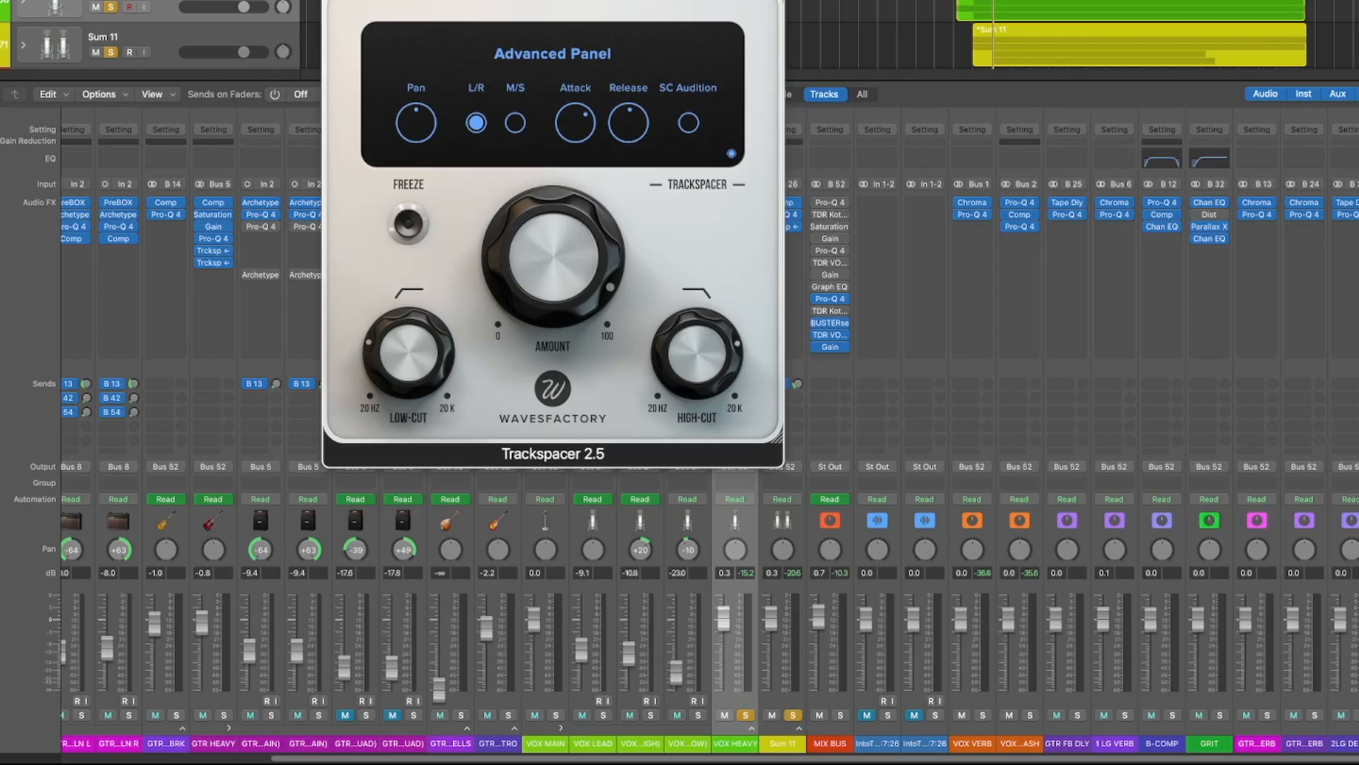
left_click_drag(559, 213, 554, 205)
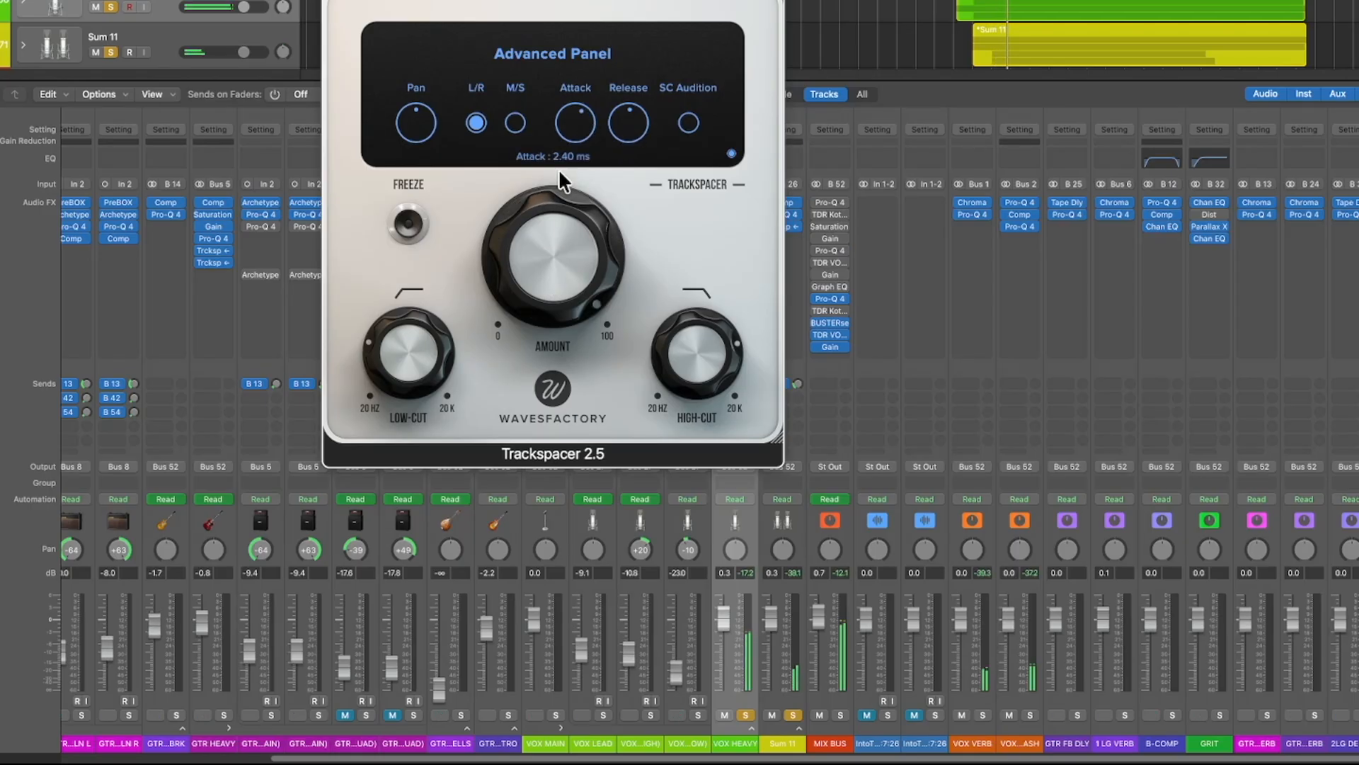
Set Trackspacer's attack and release to their minimum values.
left_click_drag(557, 123, 584, 245)
left_click_drag(628, 131, 626, 291)
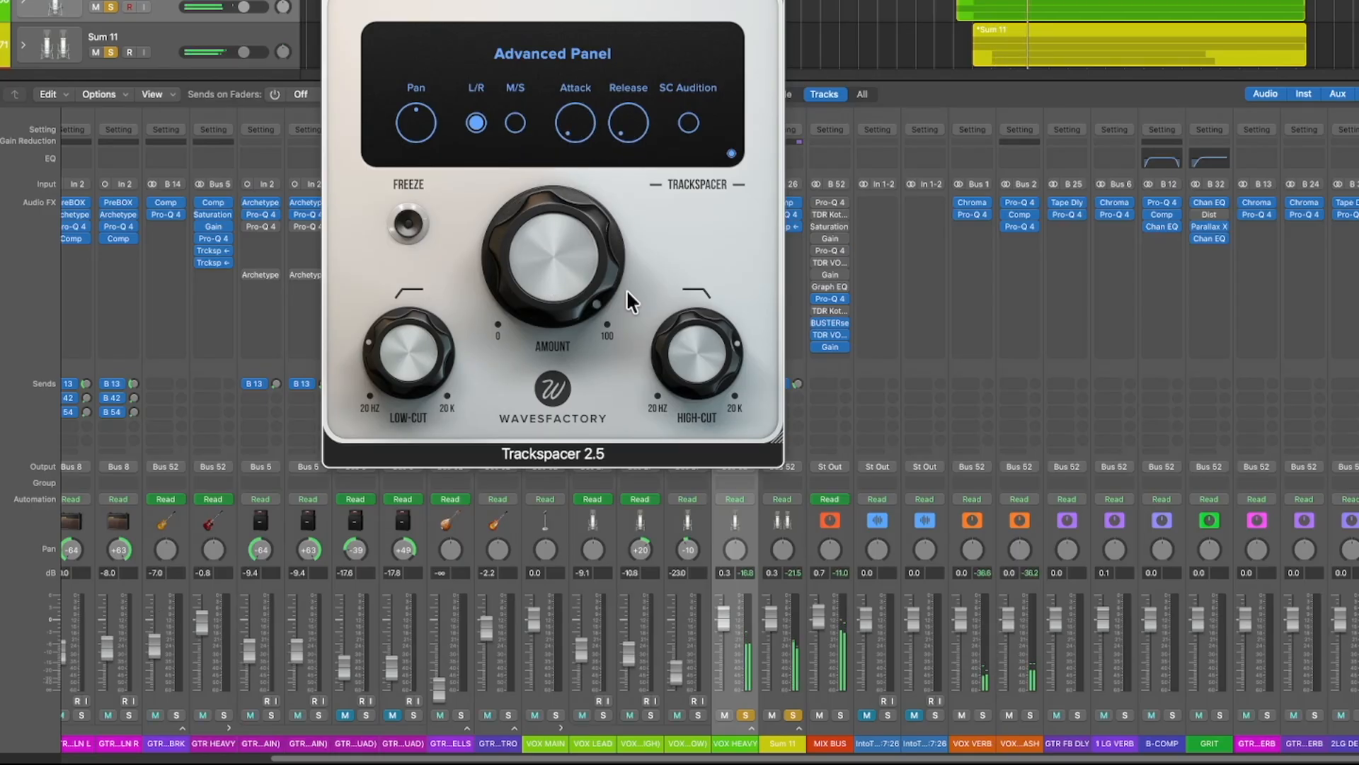
Show Trackspacer's spectrum display and raise its low-cut to about 166 Hz.
left_click(731, 153)
left_click_drag(444, 364, 401, 343)
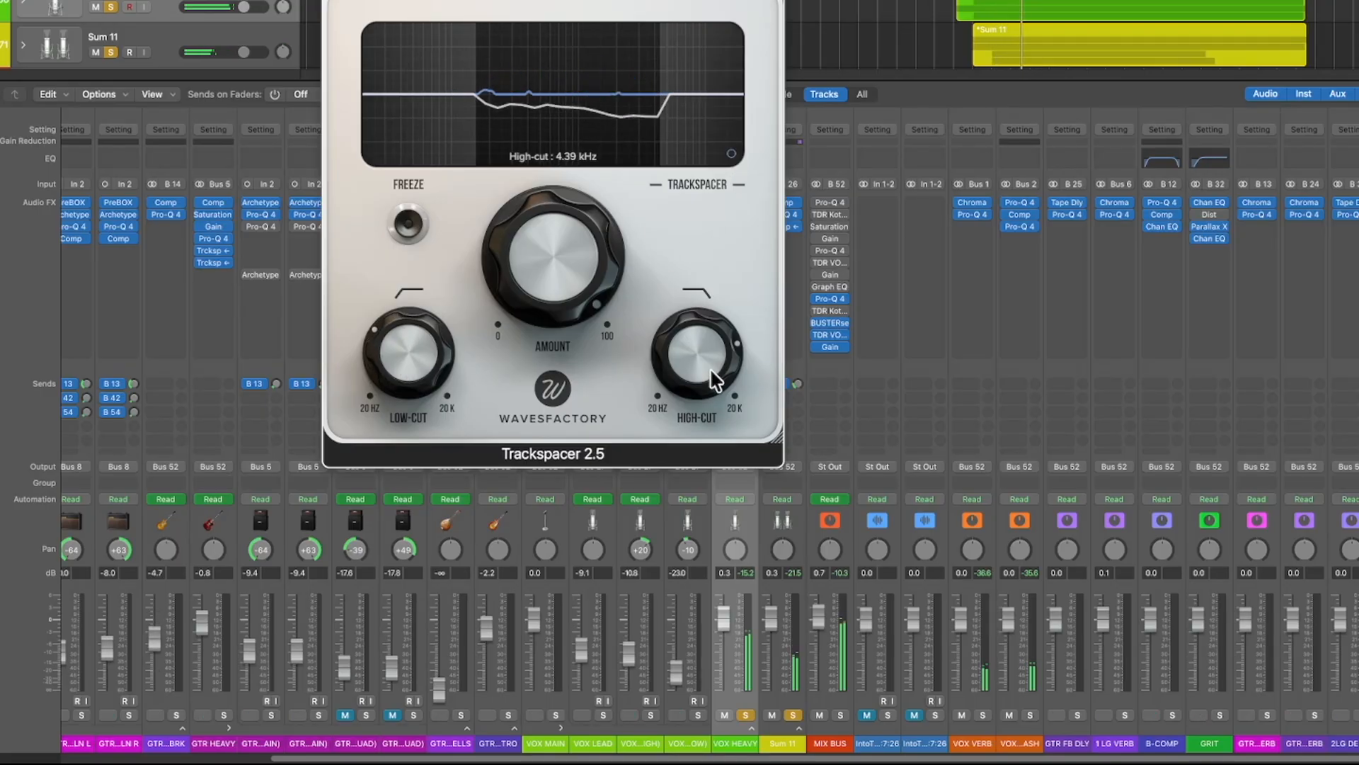
mouse_move(418, 383)
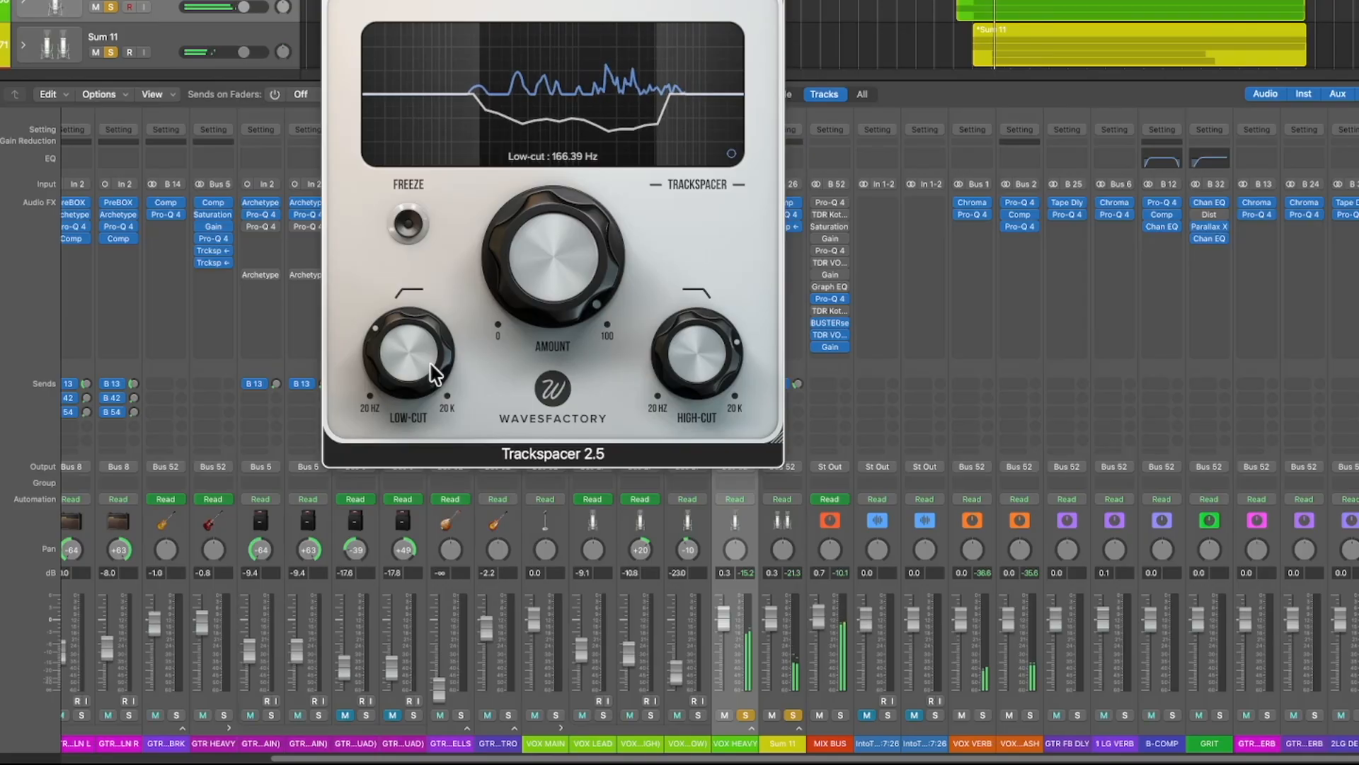
Reopen Trackspacer's advanced settings and raise the attack to about 8.9 ms and the release to about 154 ms.
left_click(732, 153)
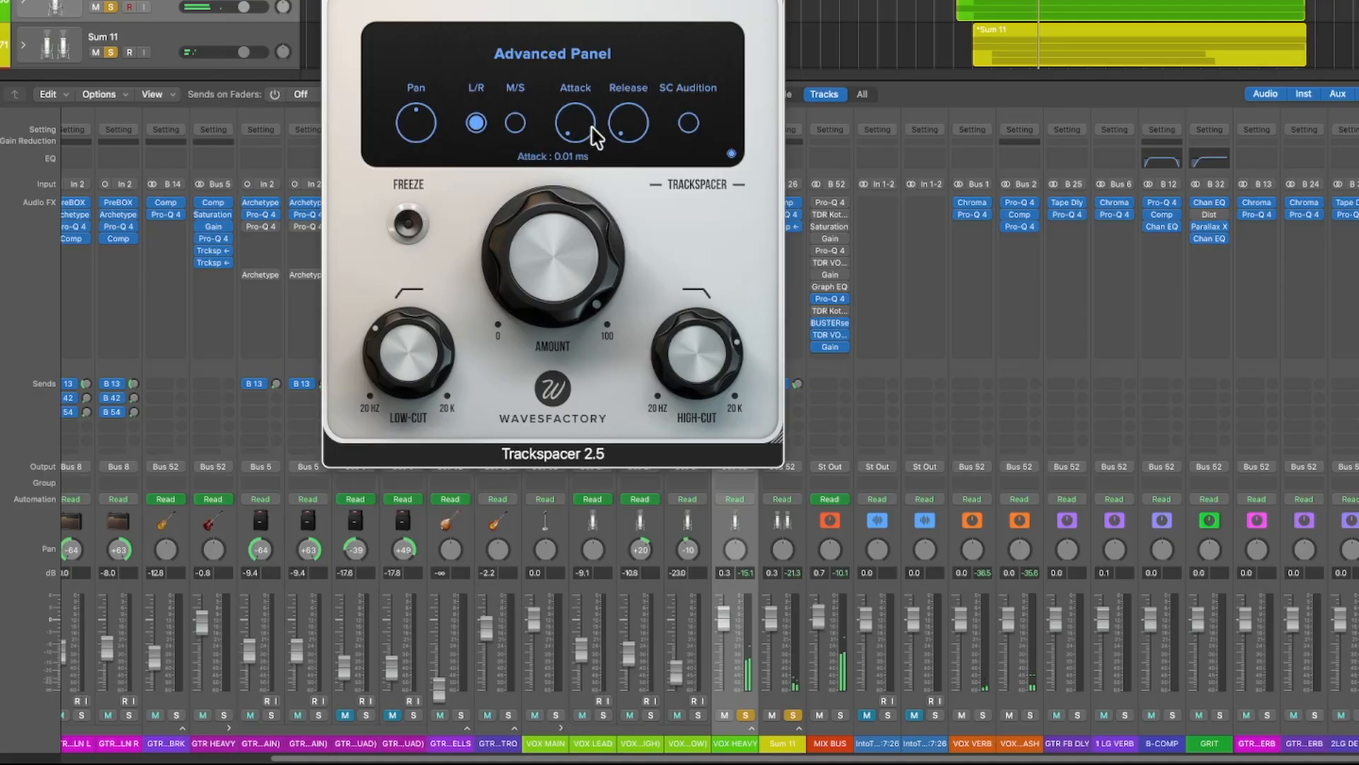
mouse_move(588, 127)
mouse_move(637, 126)
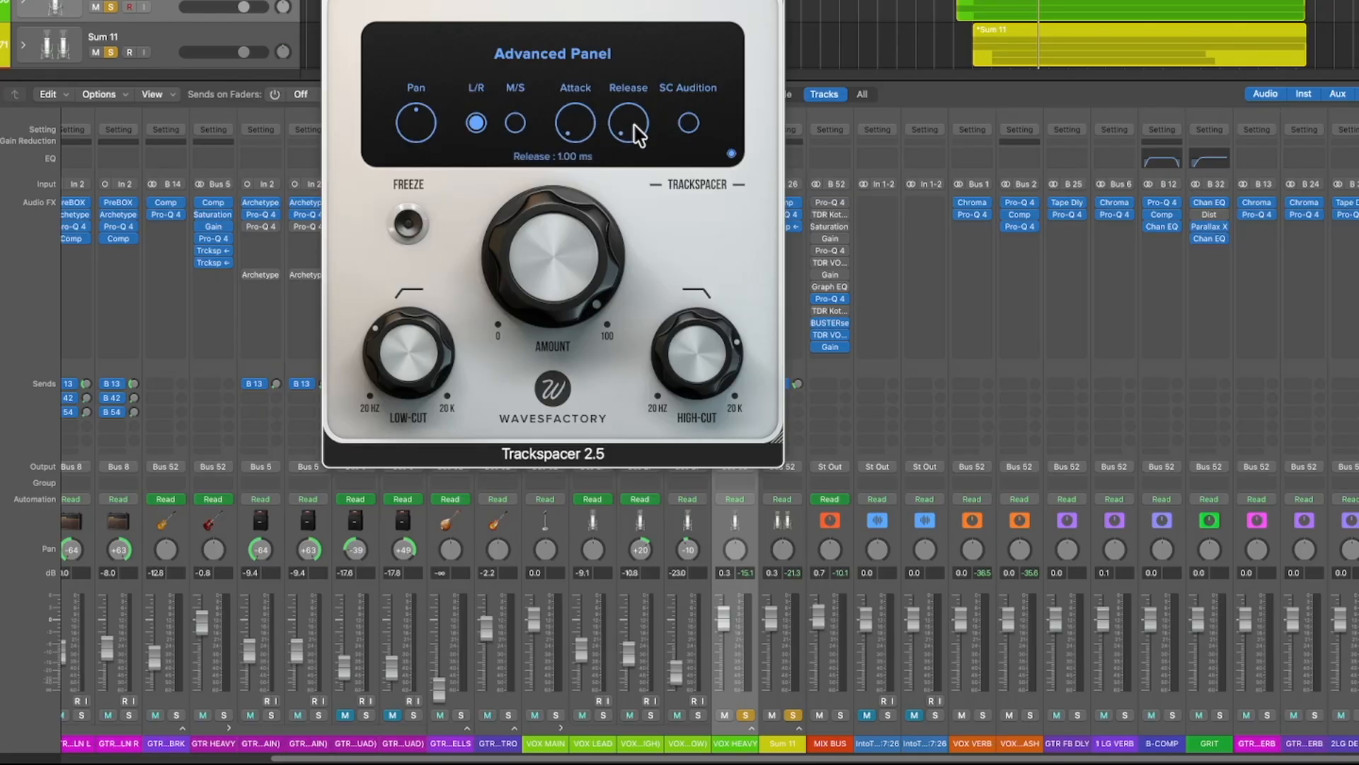
left_click_drag(639, 128, 622, 205)
left_click_drag(574, 136, 647, 52)
mouse_move(628, 119)
left_mouse_down()
mouse_move(631, 72)
mouse_move(622, 119)
left_mouse_up()
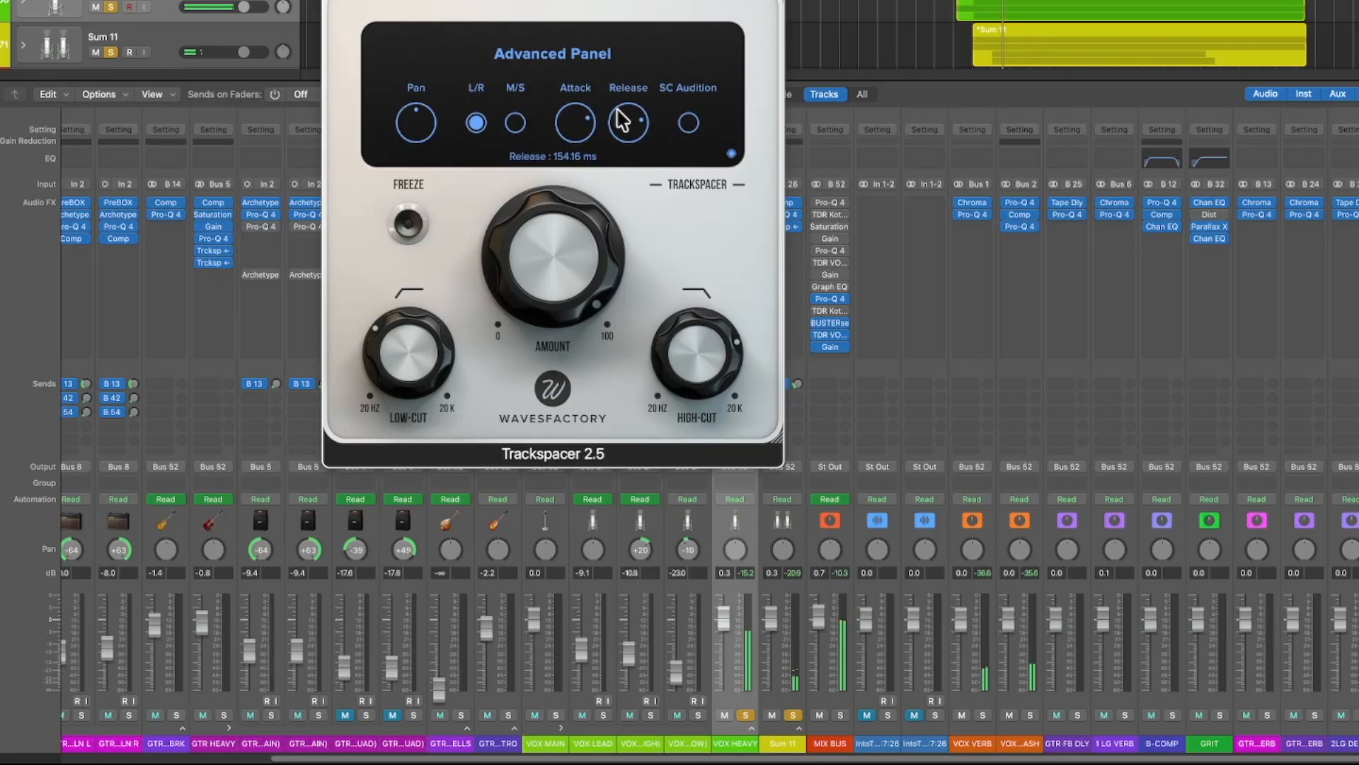
mouse_move(574, 121)
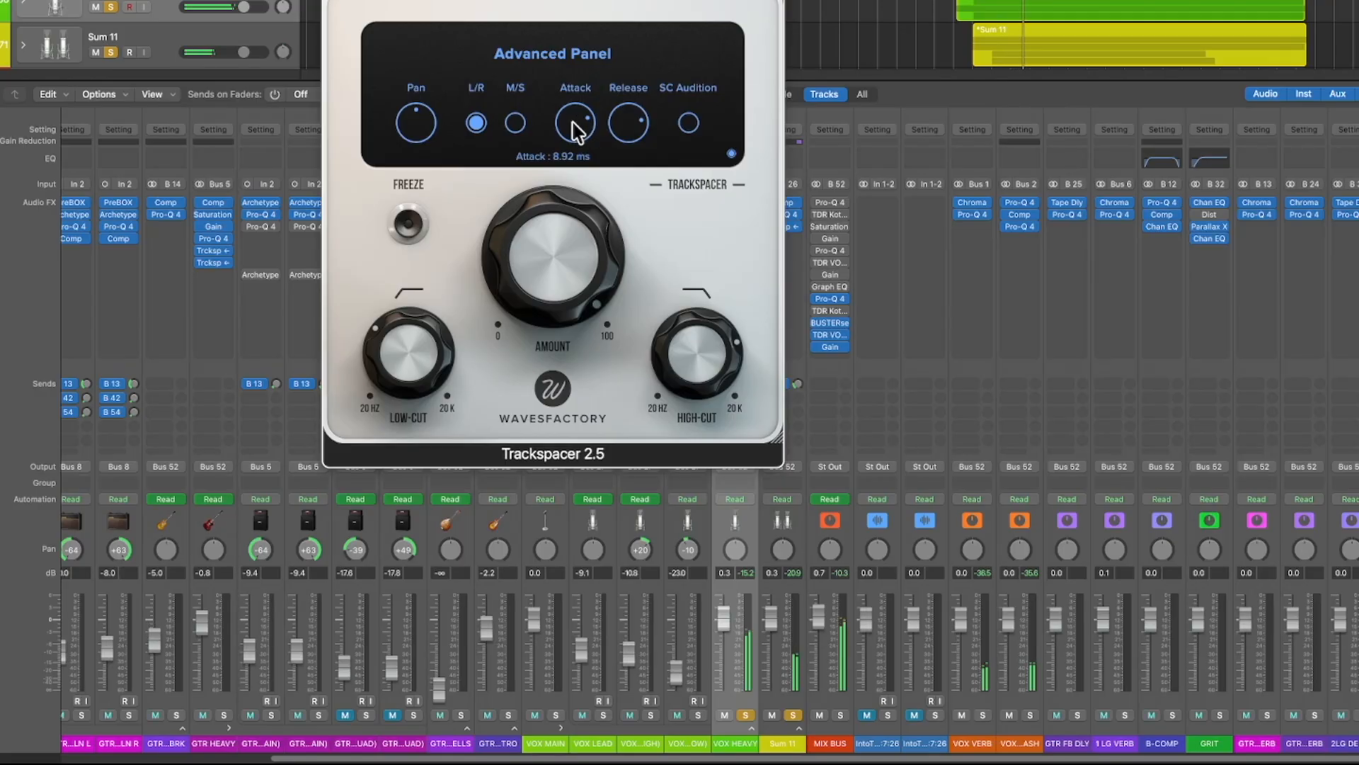
Bring Trackspacer's amount down to roughly 20% and raise the low-cut to about 183 Hz.
mouse_move(598, 216)
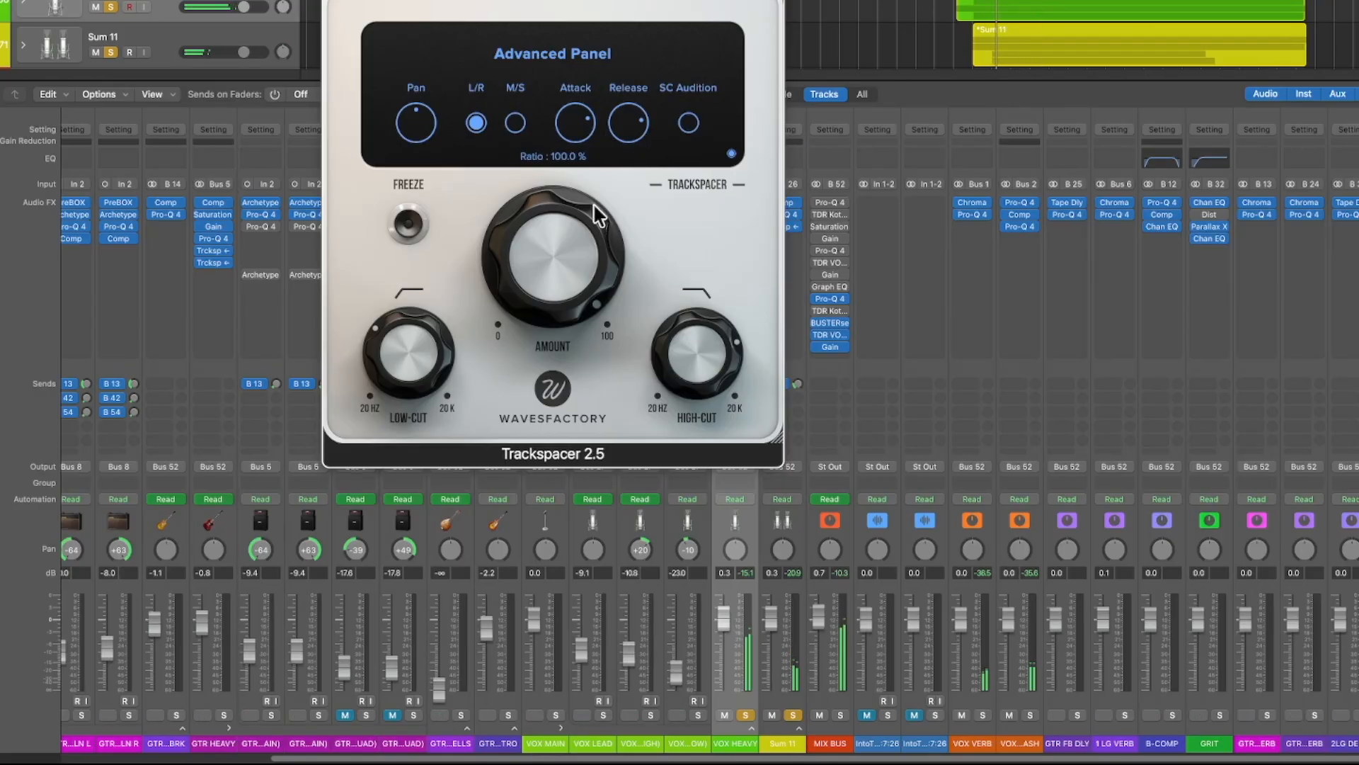
left_click_drag(567, 219, 562, 304)
left_click(731, 152)
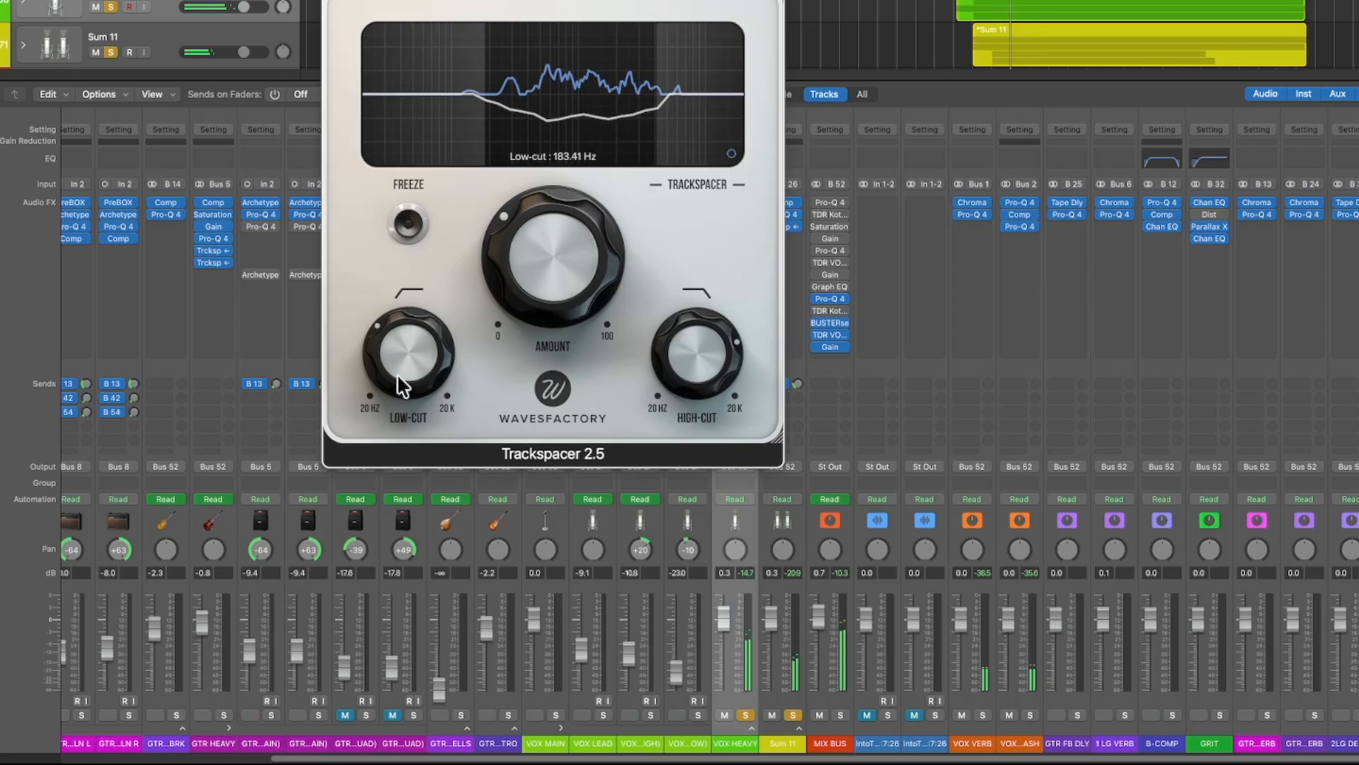
left_click_drag(561, 256, 552, 309)
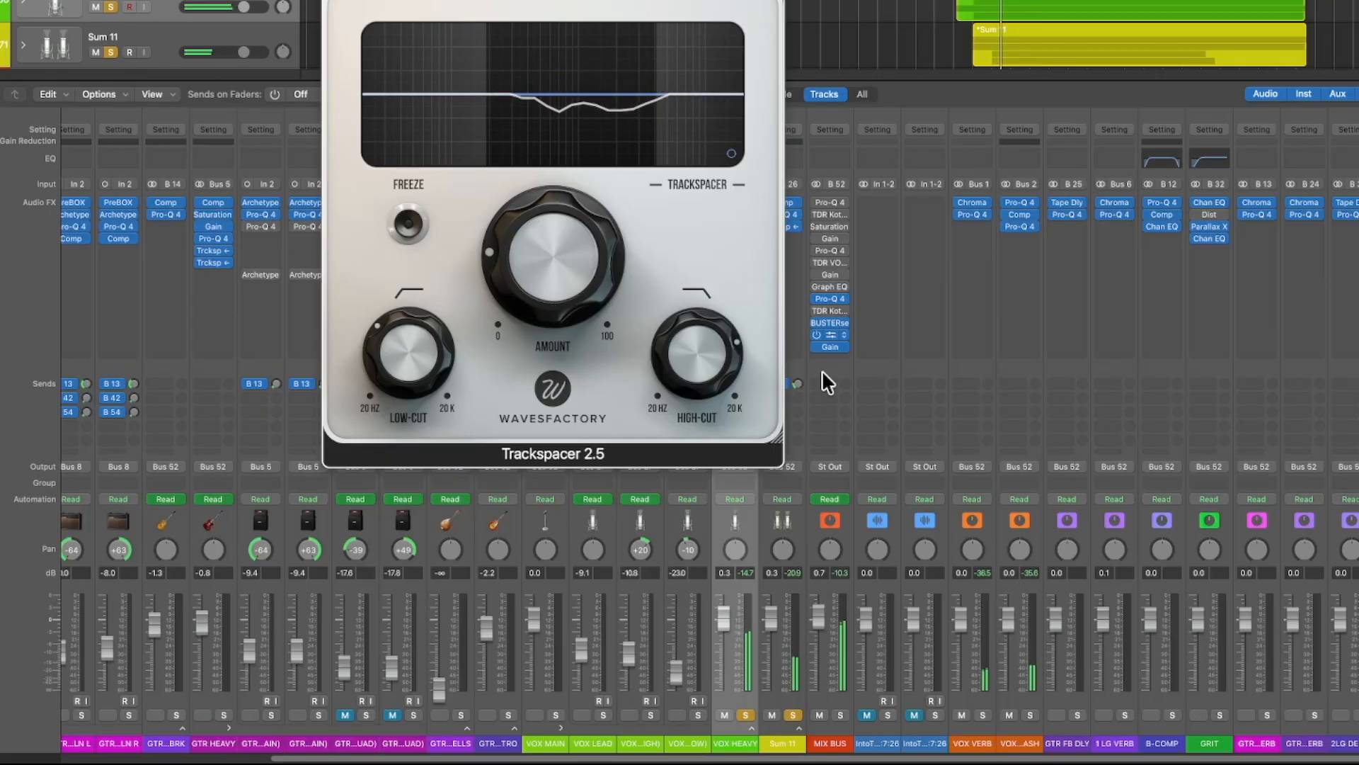
Take the Sum 11 and VOX HEAVY channels out of solo and play the full mix.
left_click(795, 714)
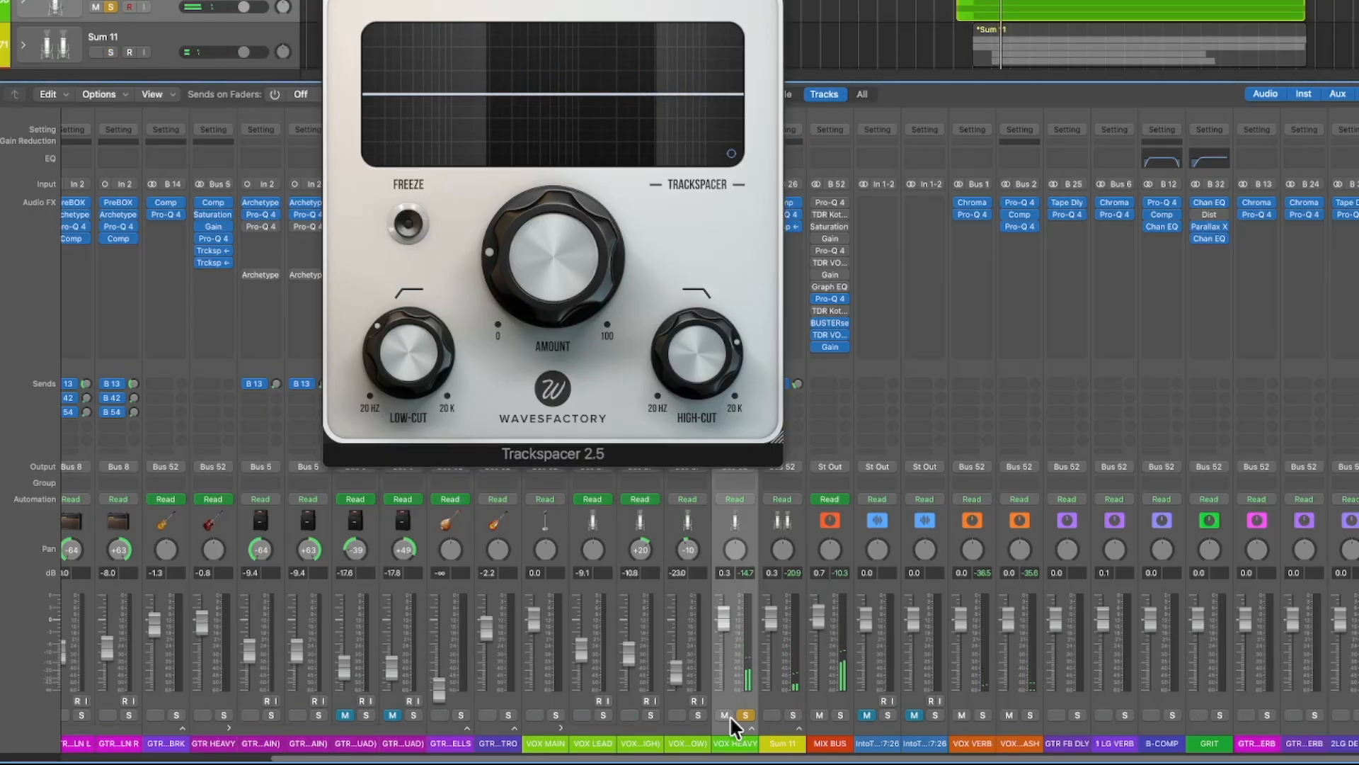
left_click(744, 715)
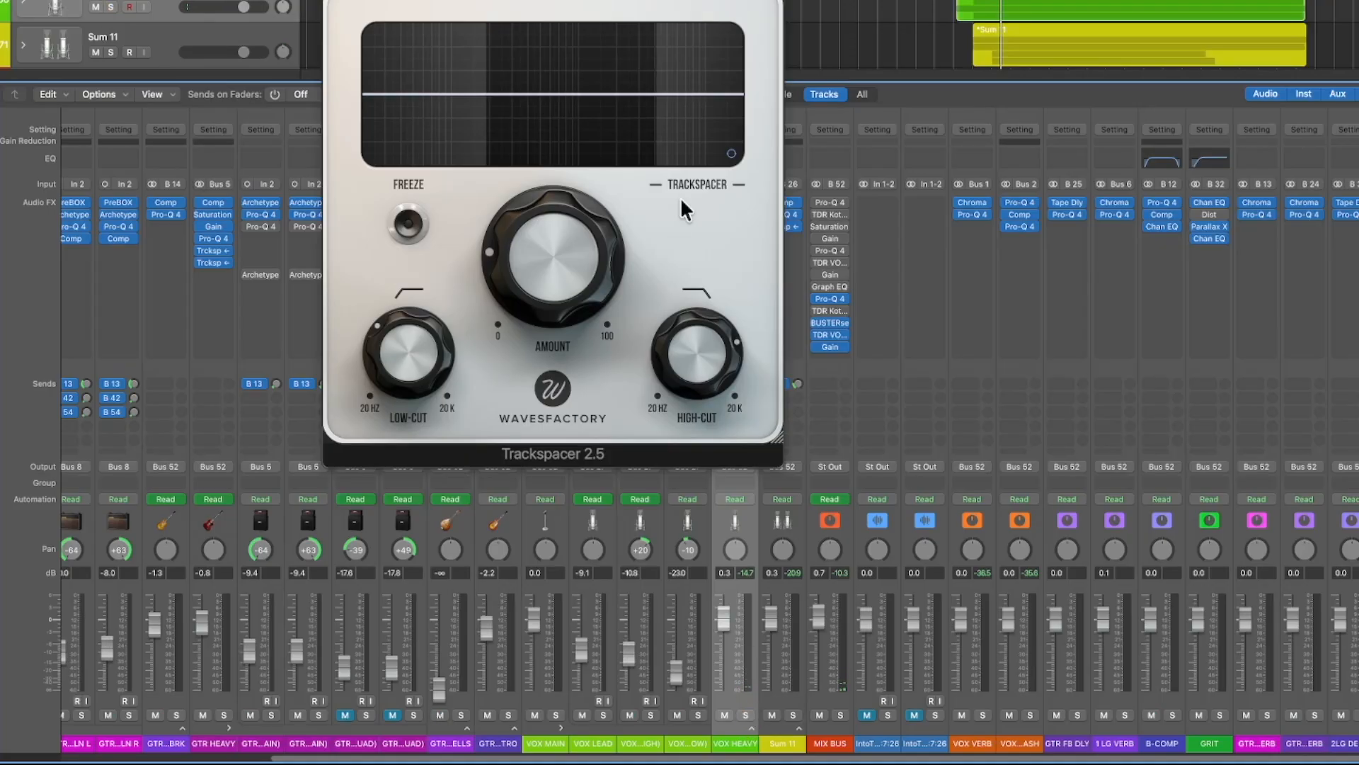
key("space")
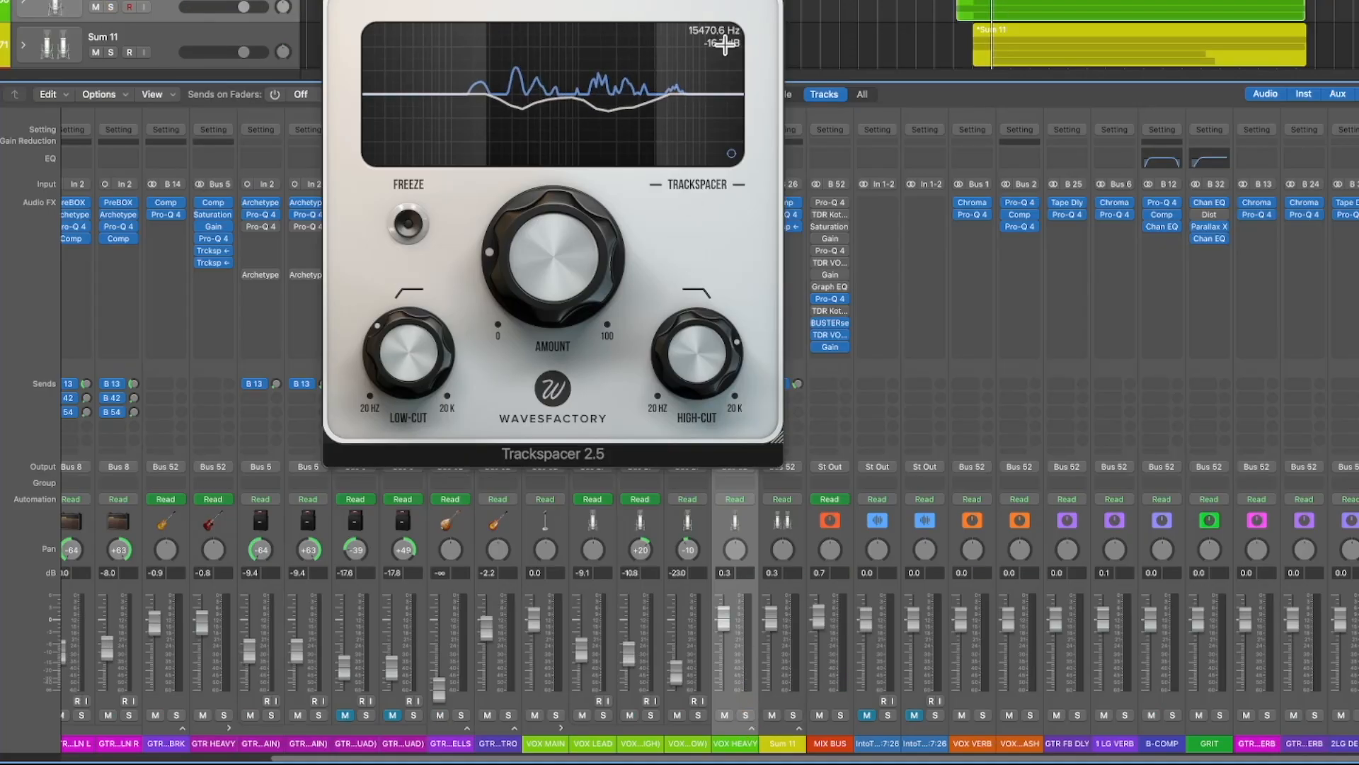
Fine-tune the Sum 11 Trackspacer's amount during full-mix playback, settling on a subtle setting well below 20%.
mouse_move(561, 295)
left_click_drag(556, 297, 558, 241)
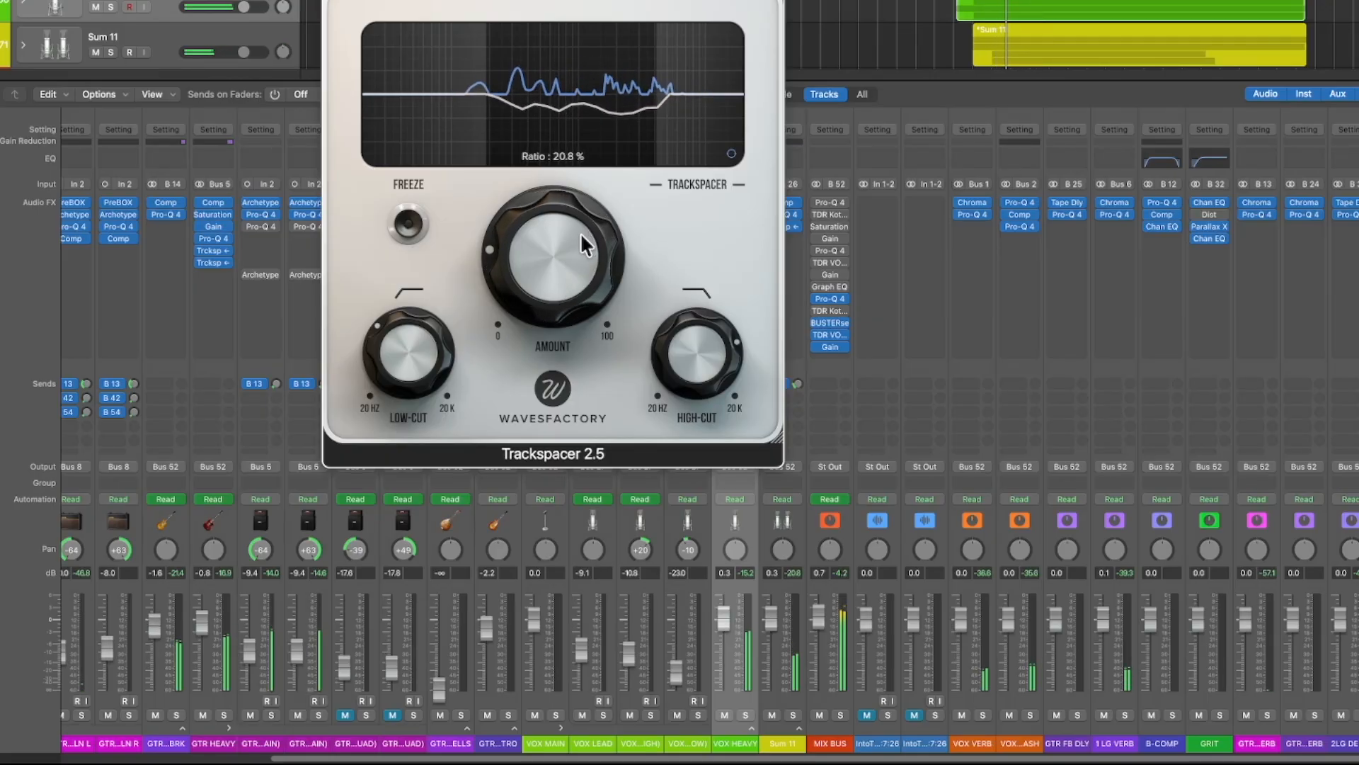
left_click_drag(579, 232, 571, 277)
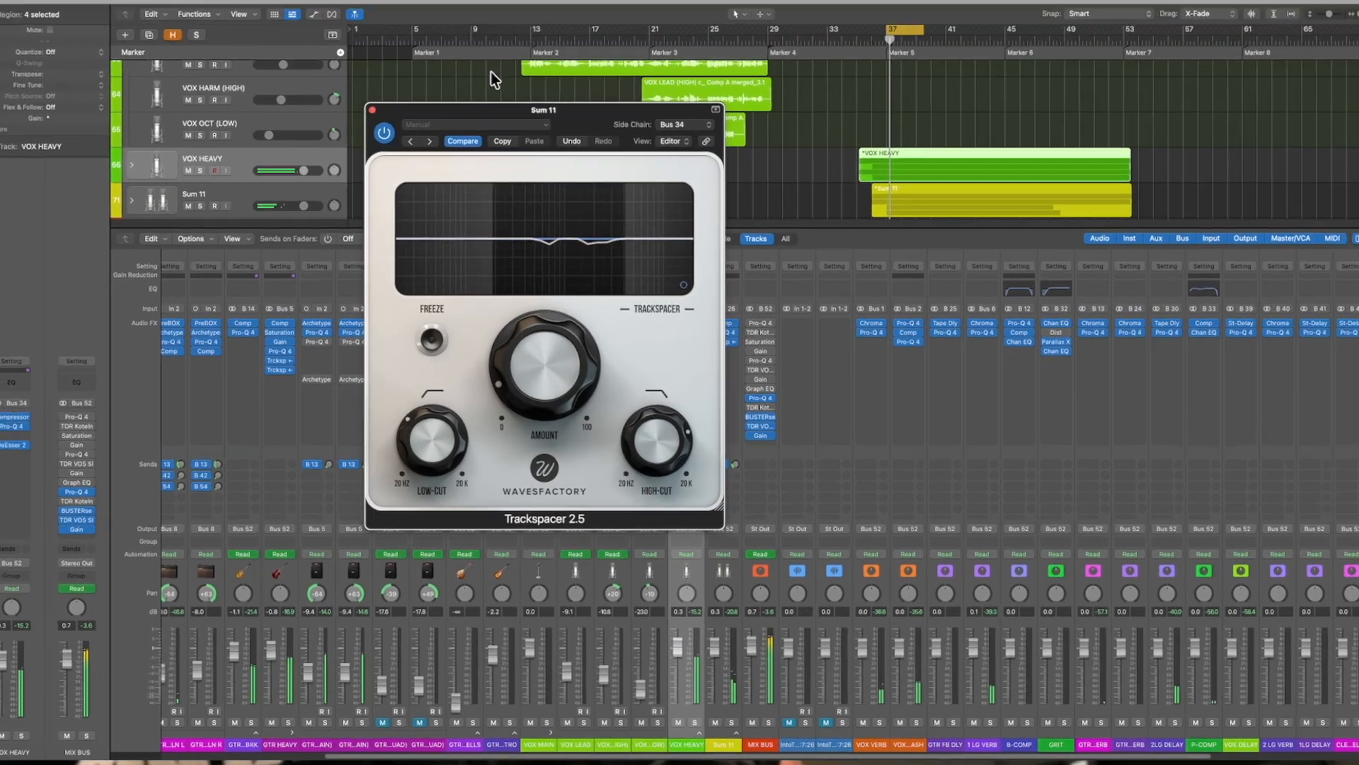